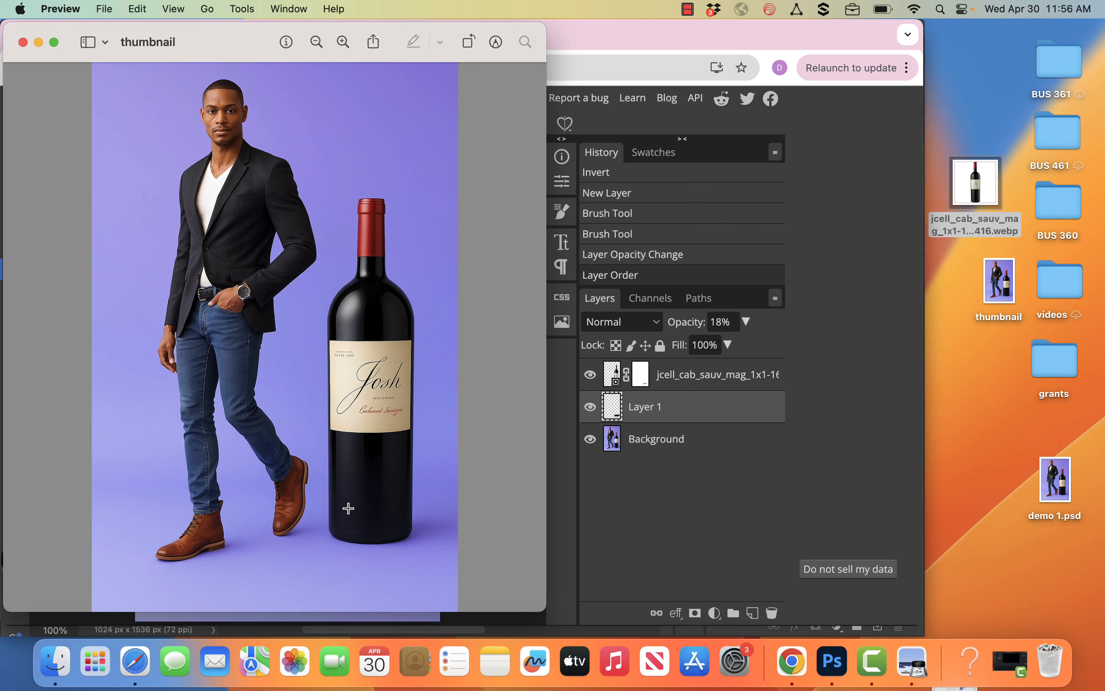
Close the thumbnail preview and compare the composite by hiding and showing the bottle layer and Layer 1
click(24, 44)
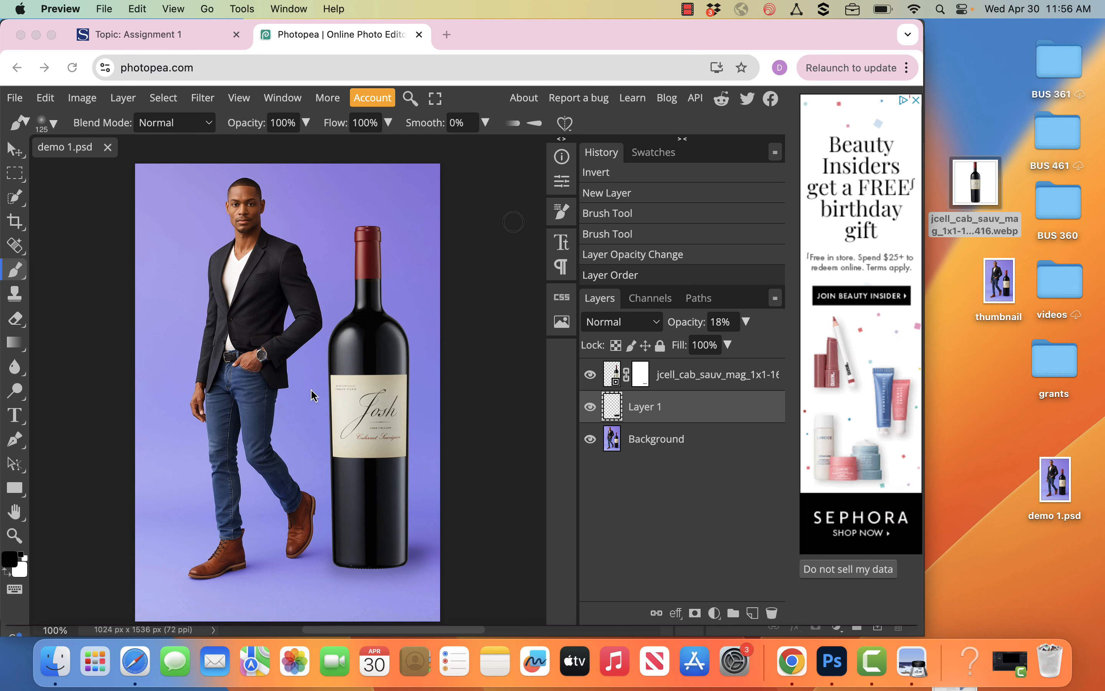
click(592, 380)
click(592, 407)
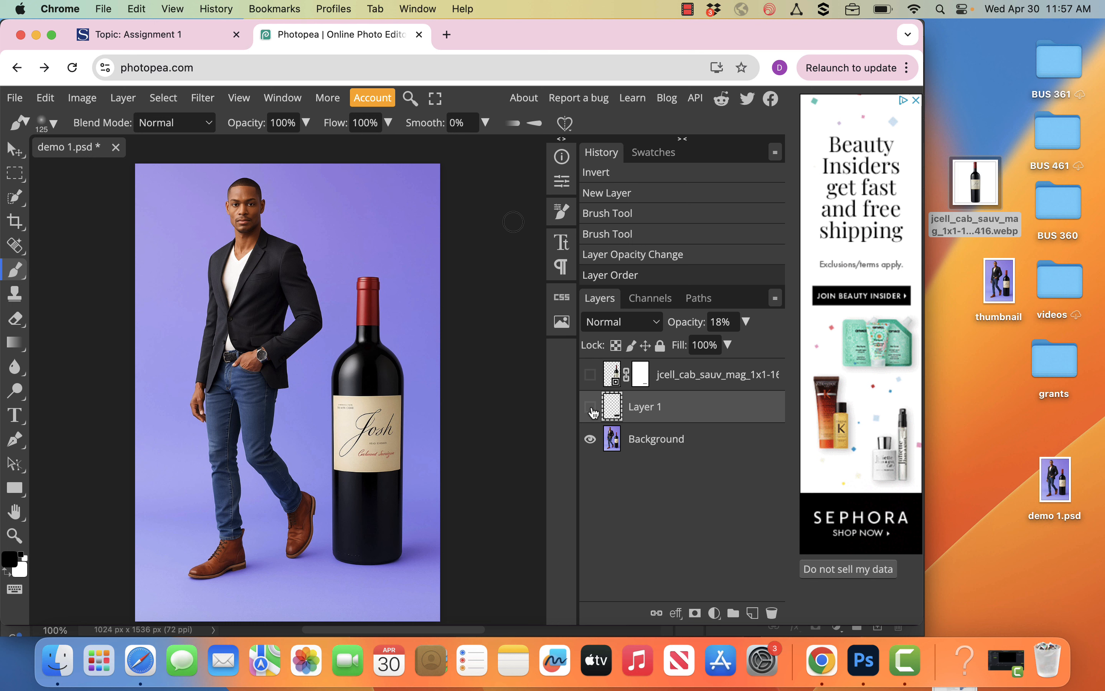
click(590, 374)
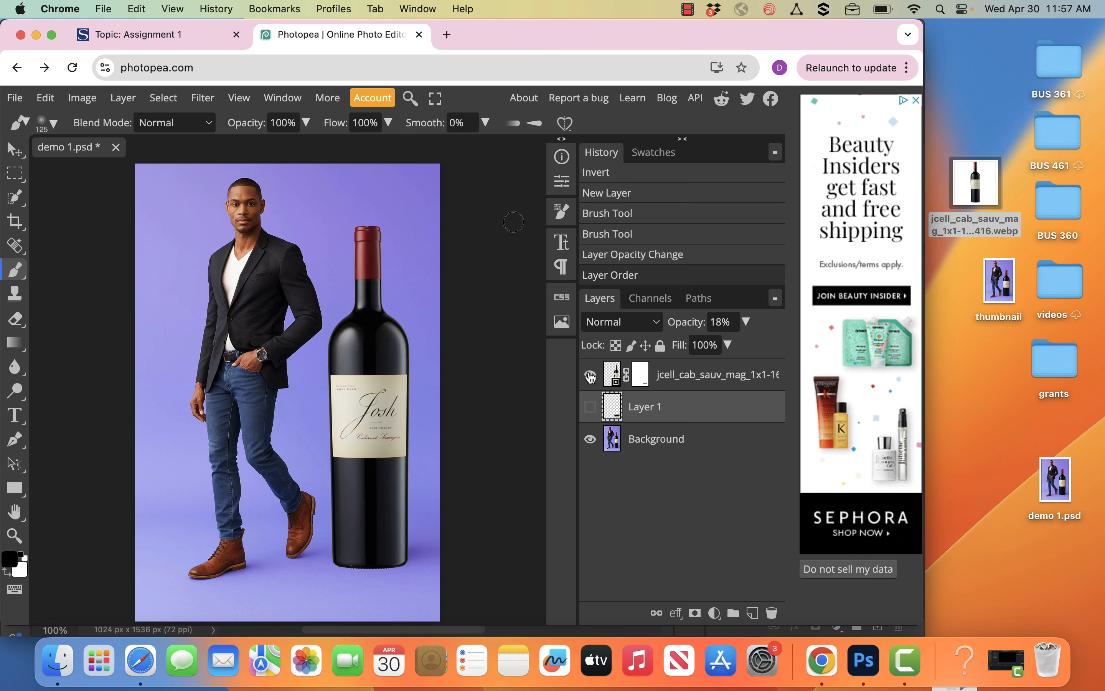
click(593, 408)
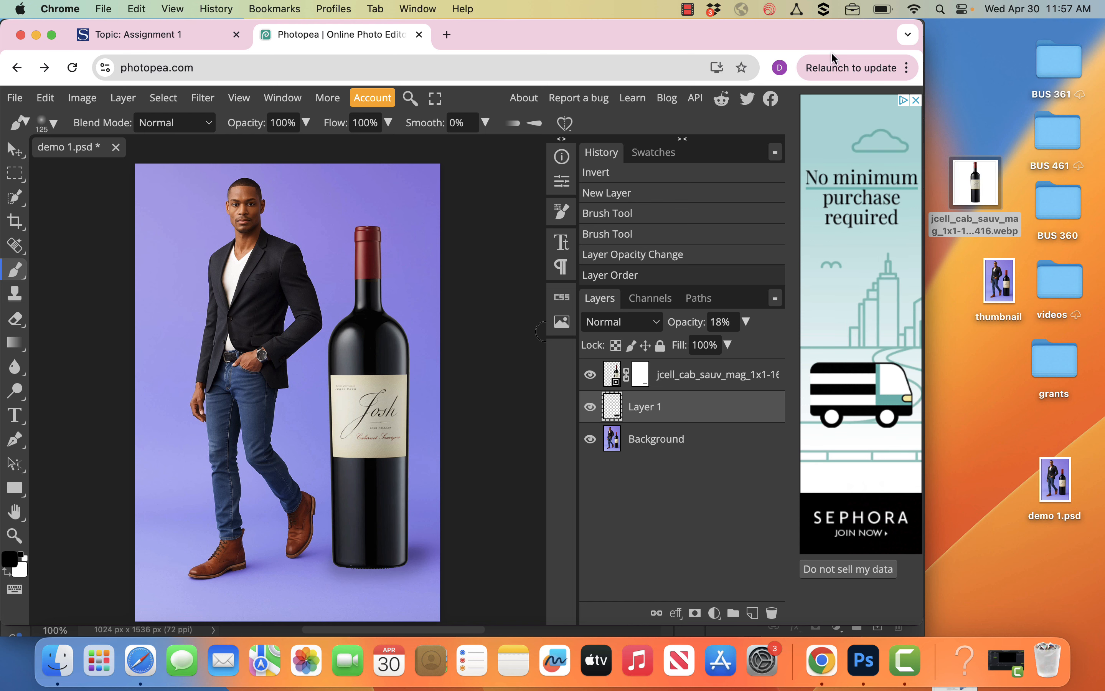
Switch to Photoshop, compare the composite with the bottle layer hidden and shown, and minimize the Photoshop window
click(864, 660)
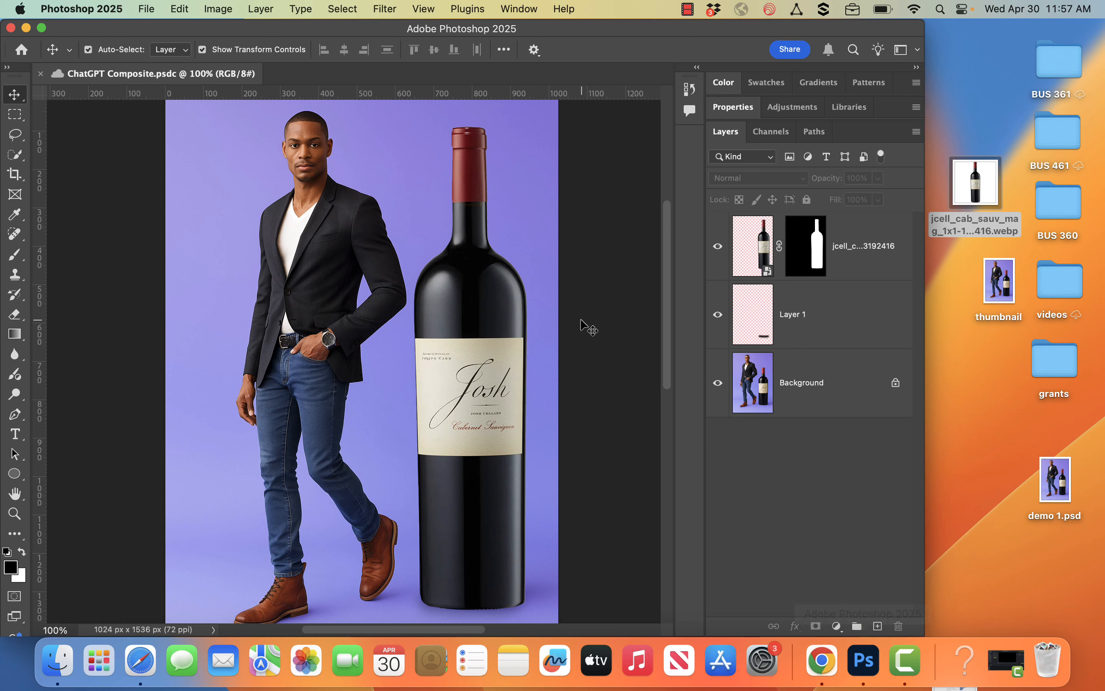
click(718, 246)
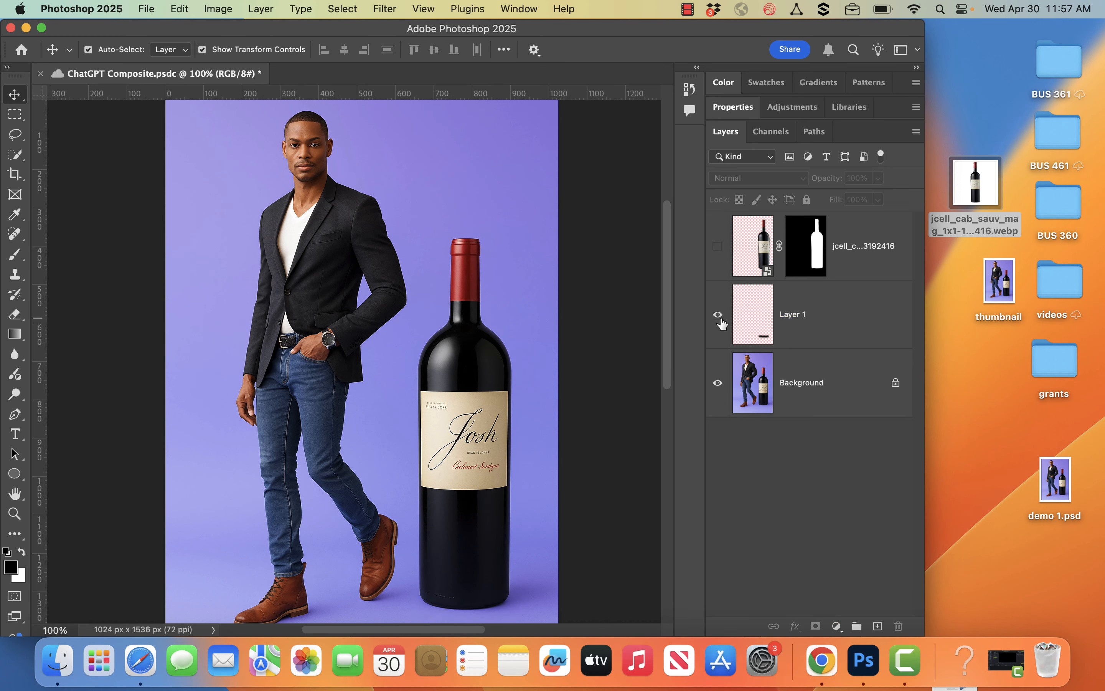
click(718, 247)
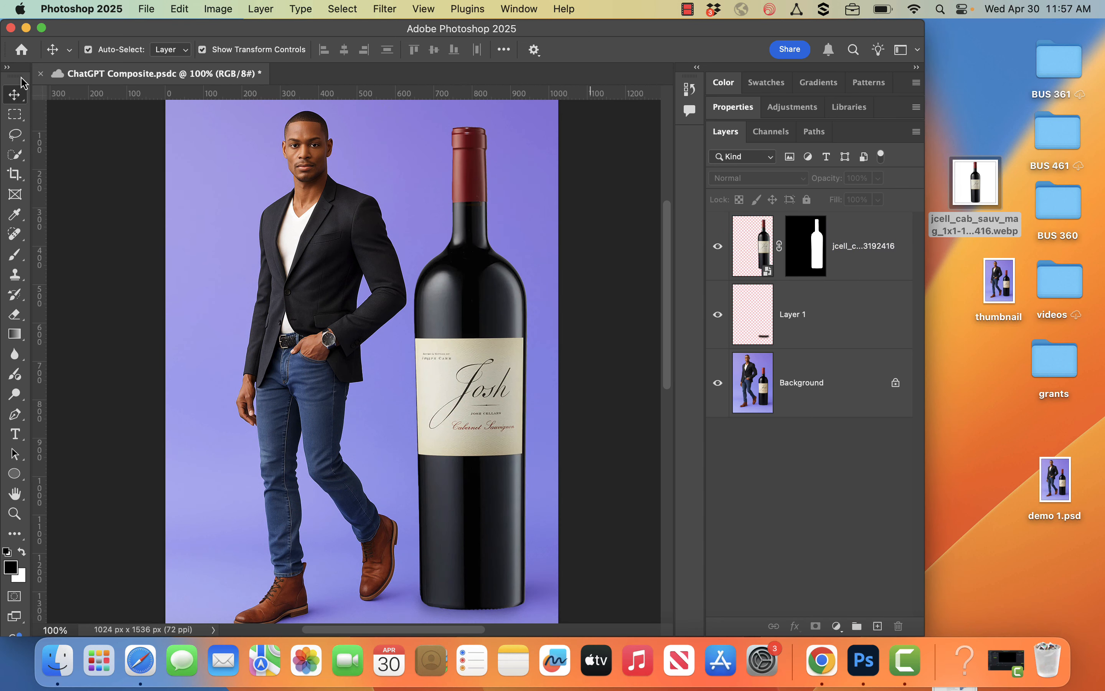
click(26, 28)
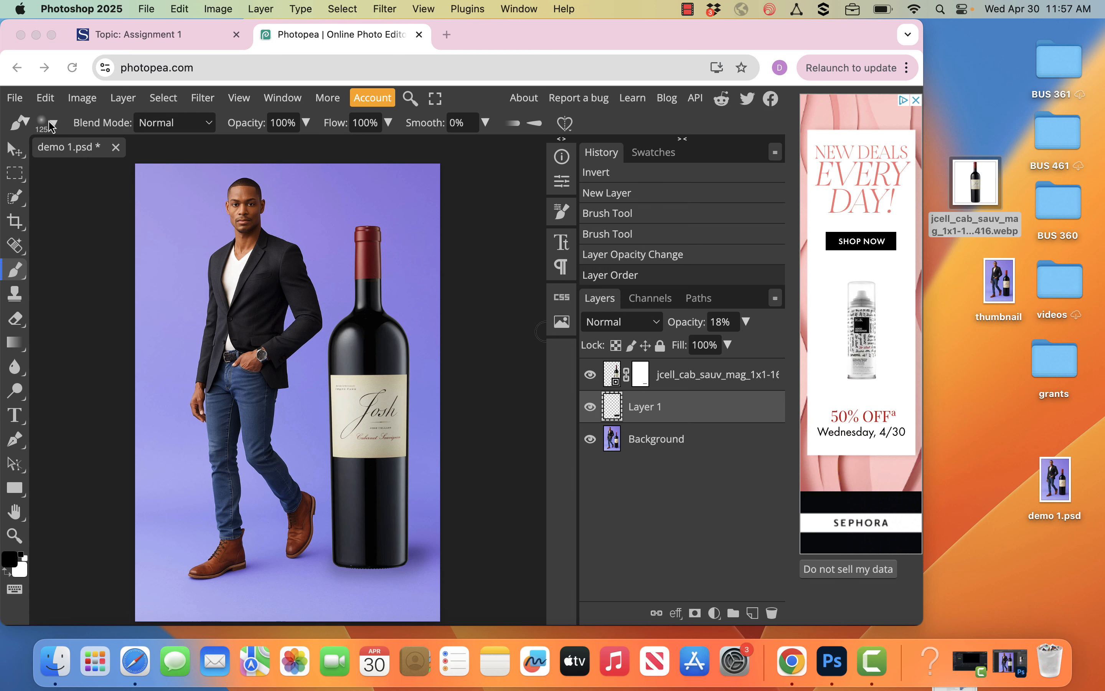
Save demo 1.psd to PeaDrive
click(180, 66)
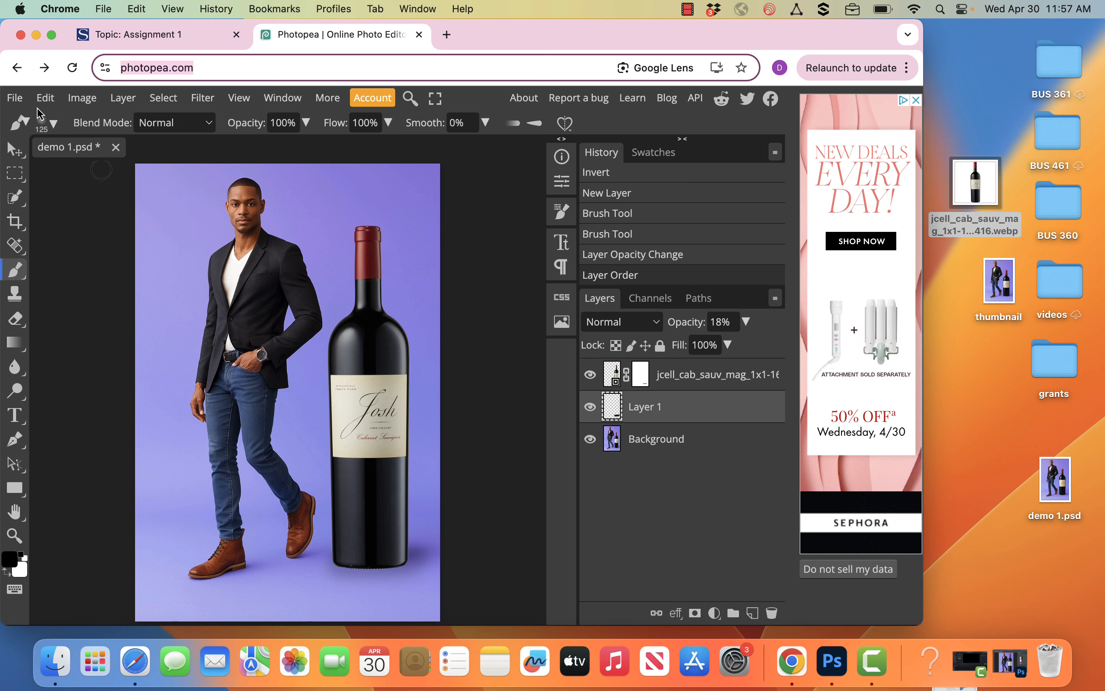
click(18, 99)
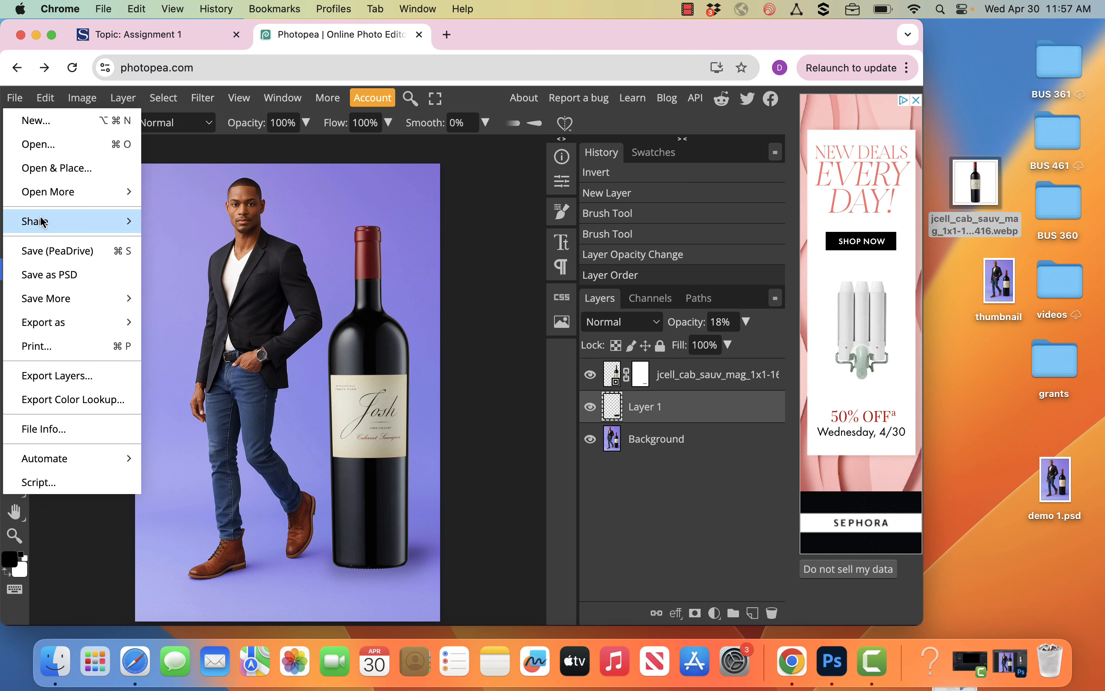
click(47, 256)
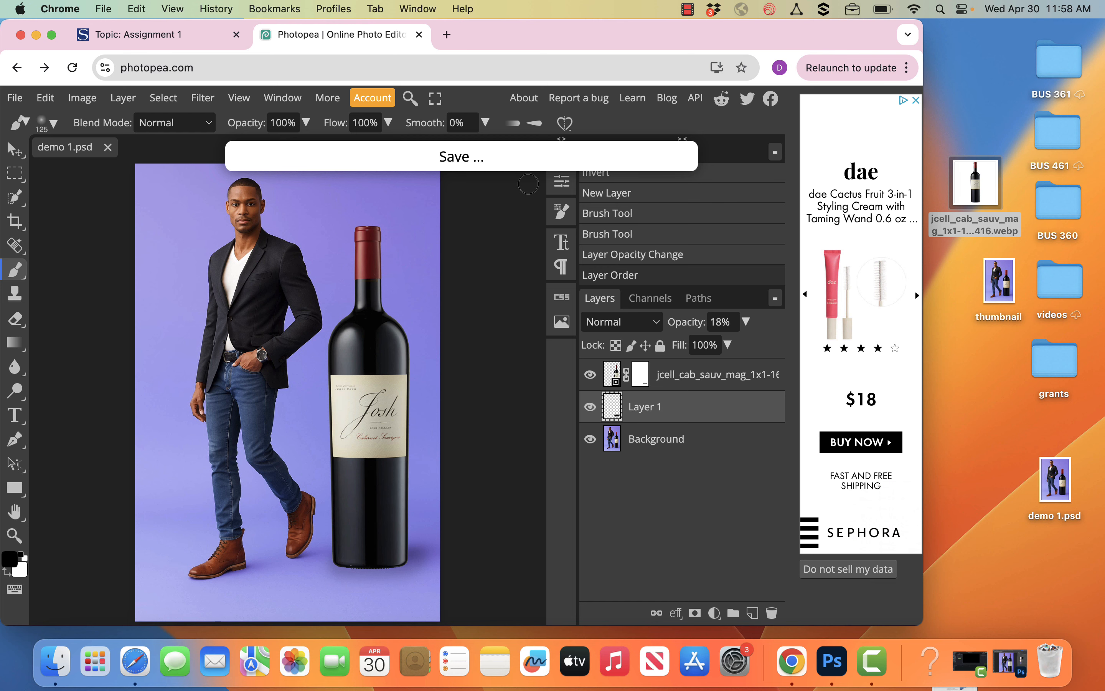
Reload photopea.com and browse PeaDrive to the BUS 361 Summer 2025 folder
click(356, 64)
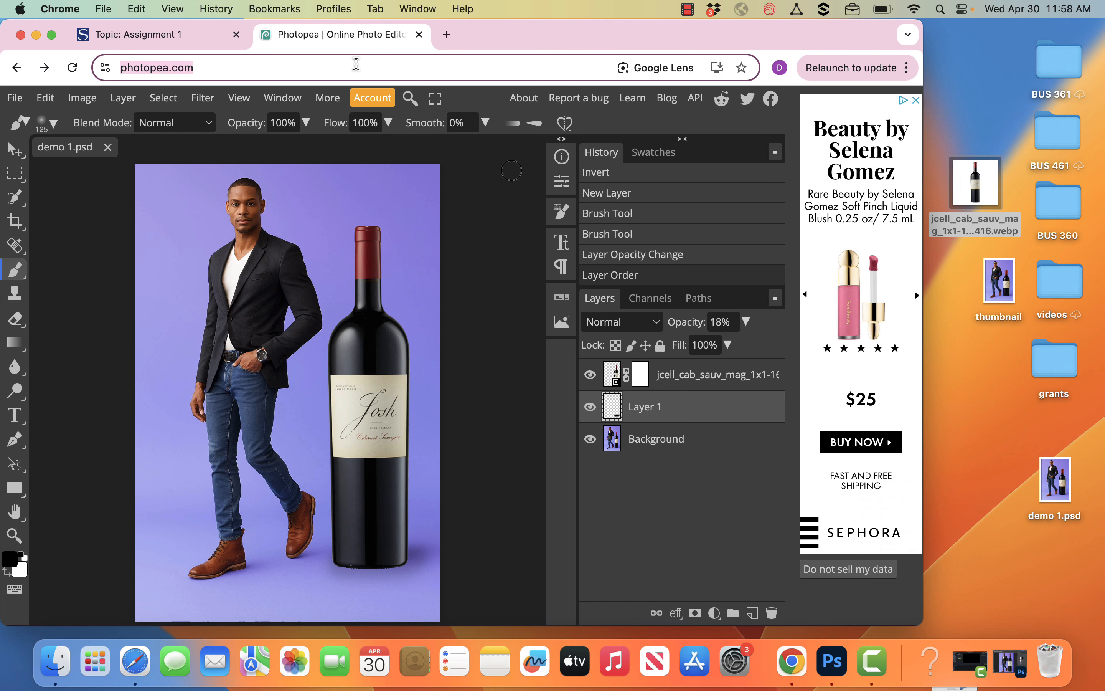
key(Return)
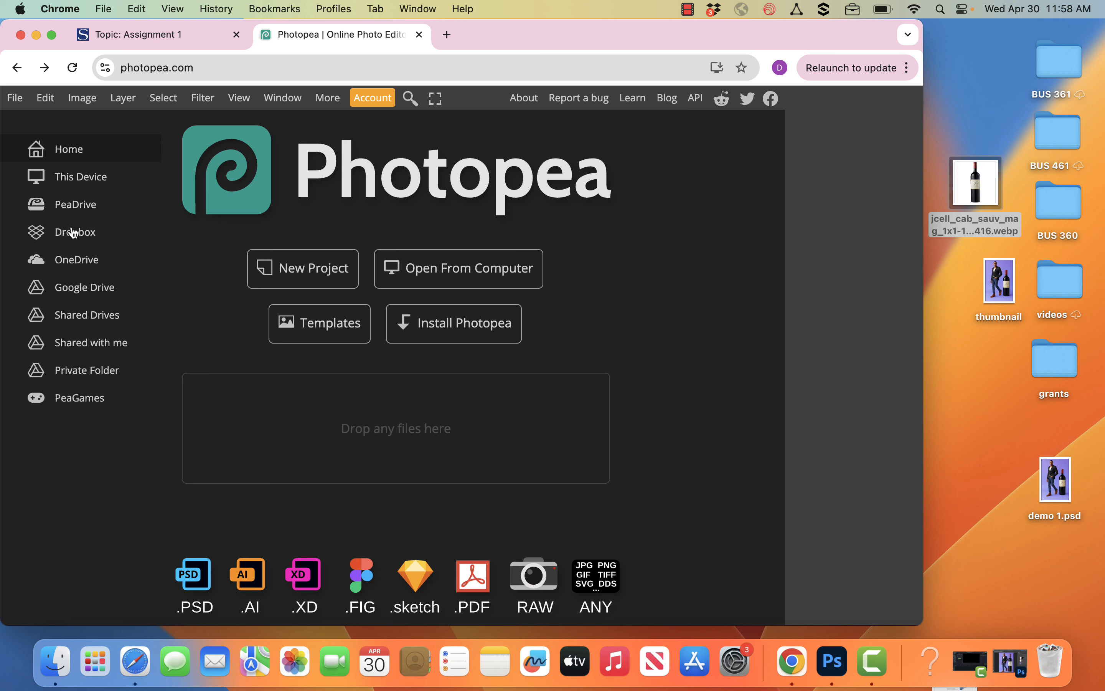
click(55, 211)
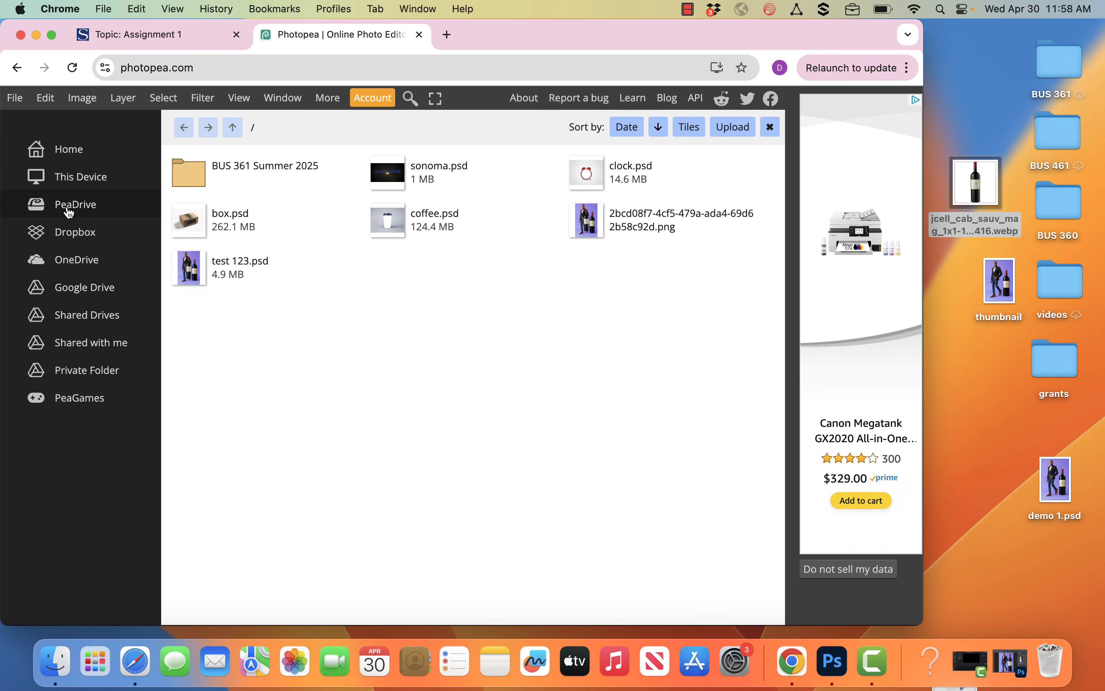
right_click(286, 416)
double_click(188, 174)
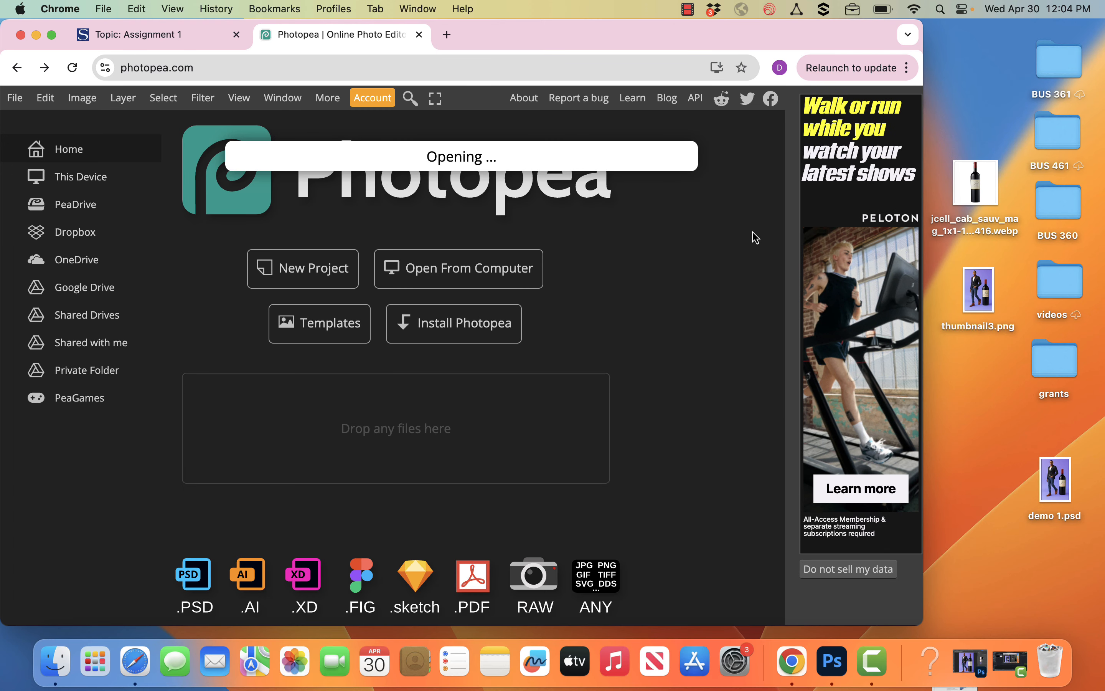
Open thumbnail3.png from the desktop in Photopea and save it as demo 4.psd in the Desktop folder
drag(982, 300, 482, 269)
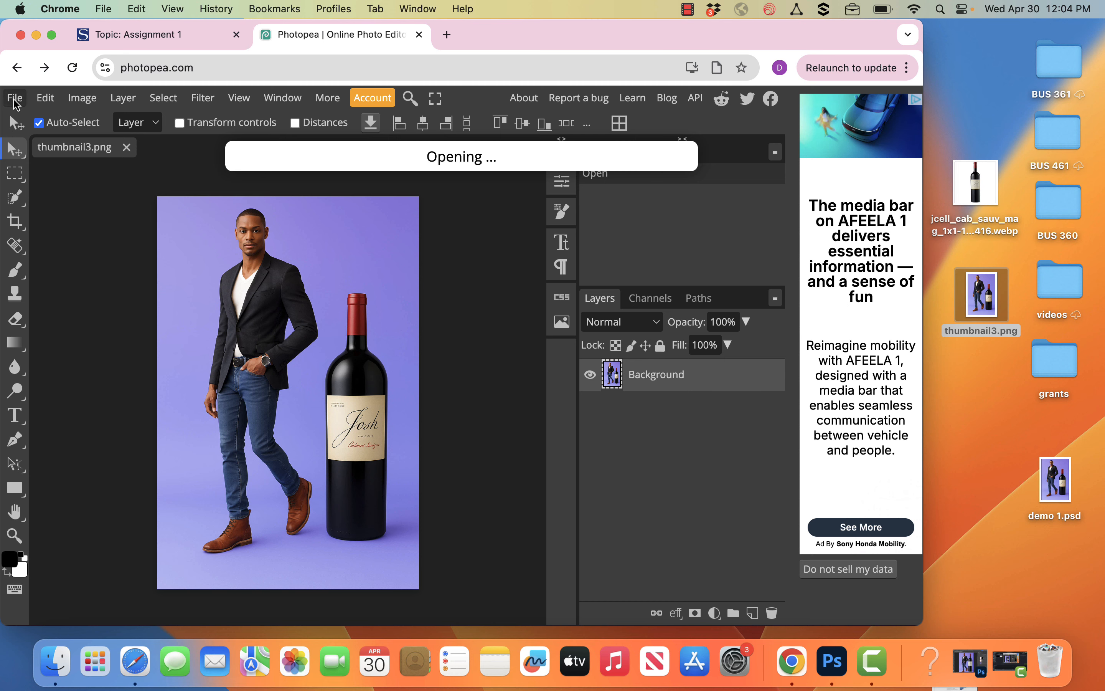
click(15, 99)
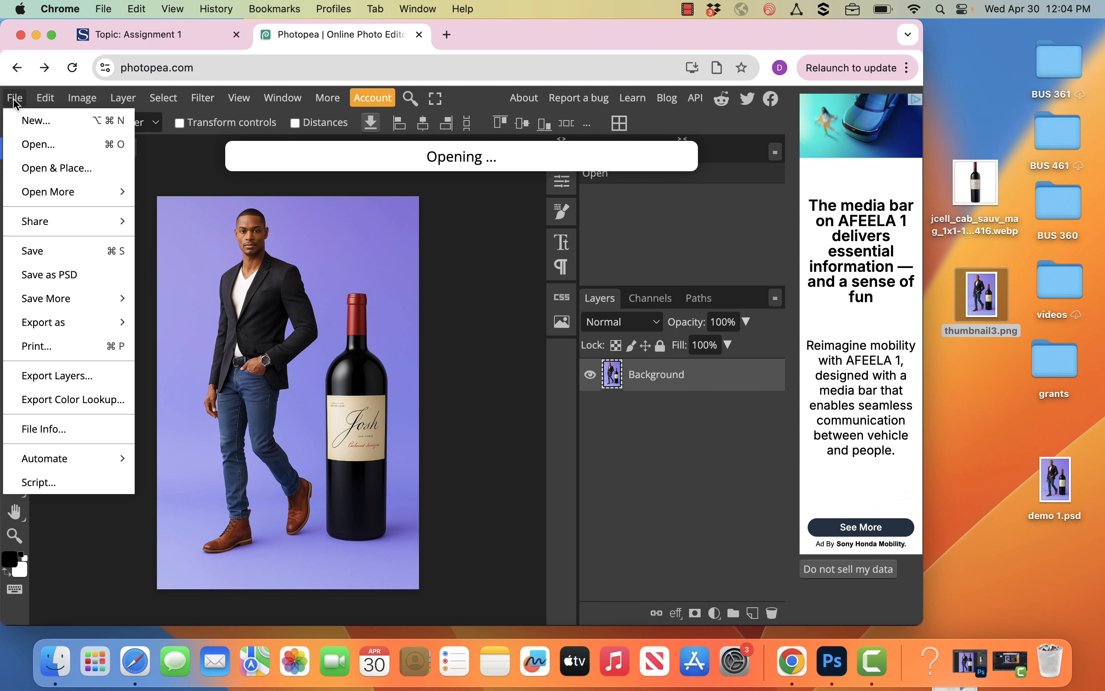
click(50, 274)
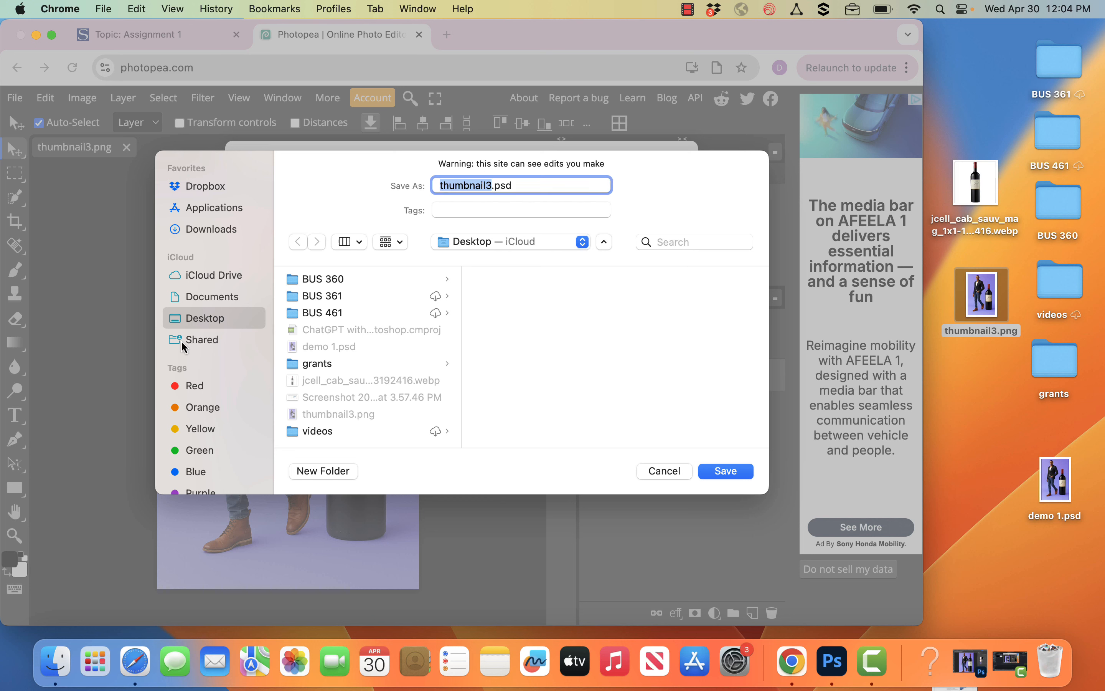
click(207, 298)
click(207, 318)
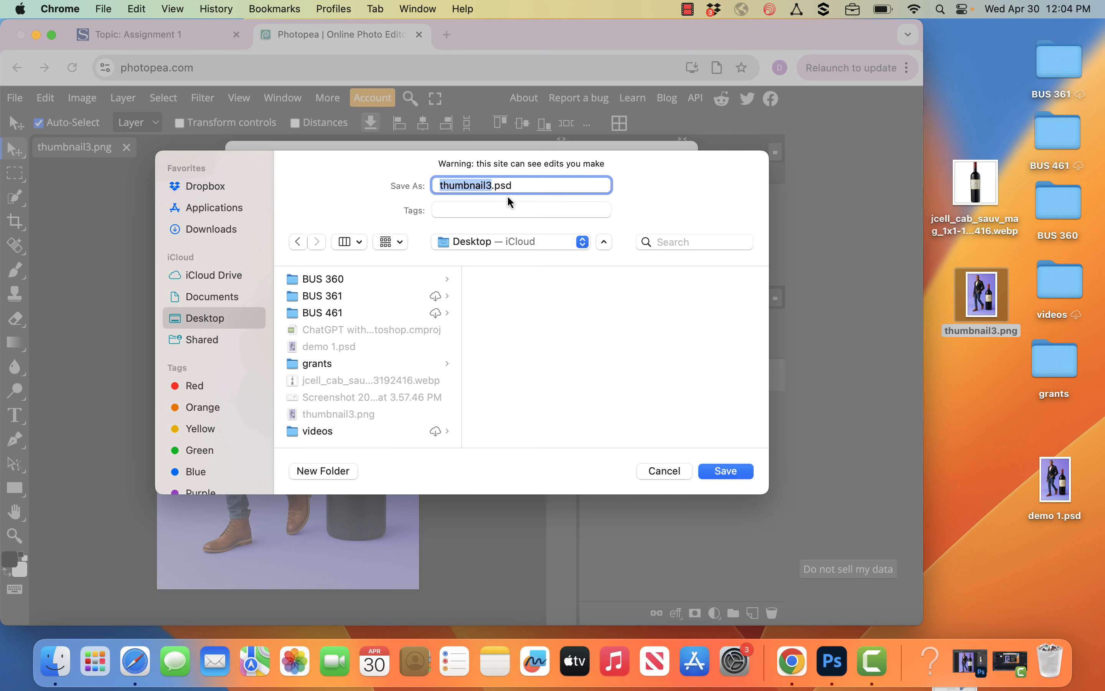
text(demo 4)
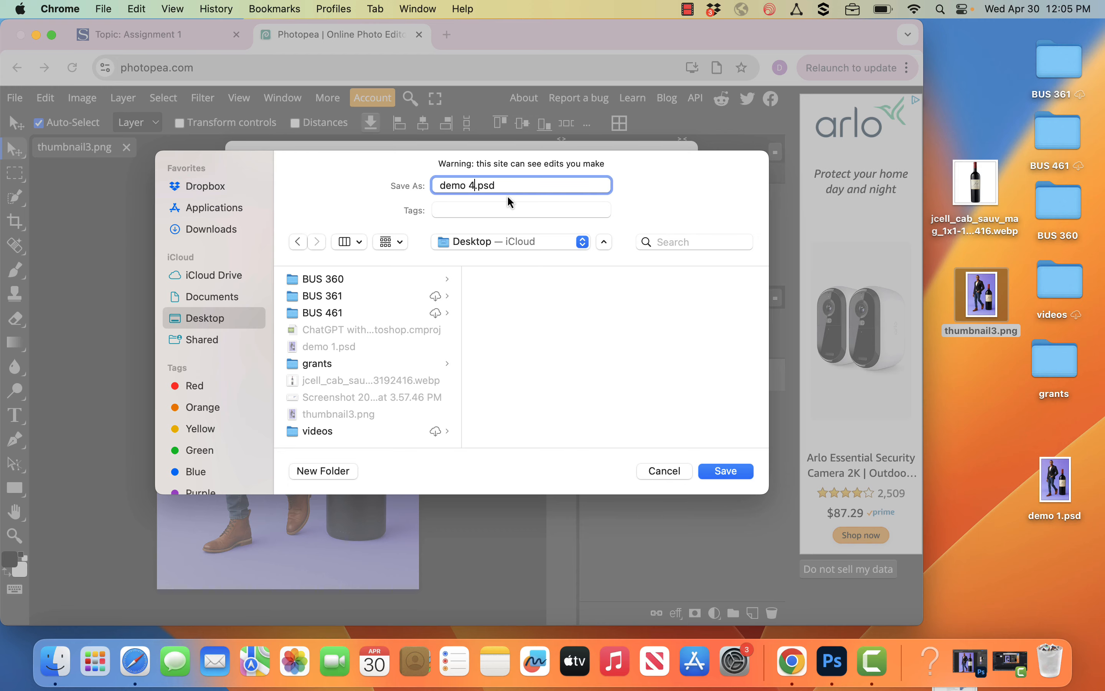
key(Return)
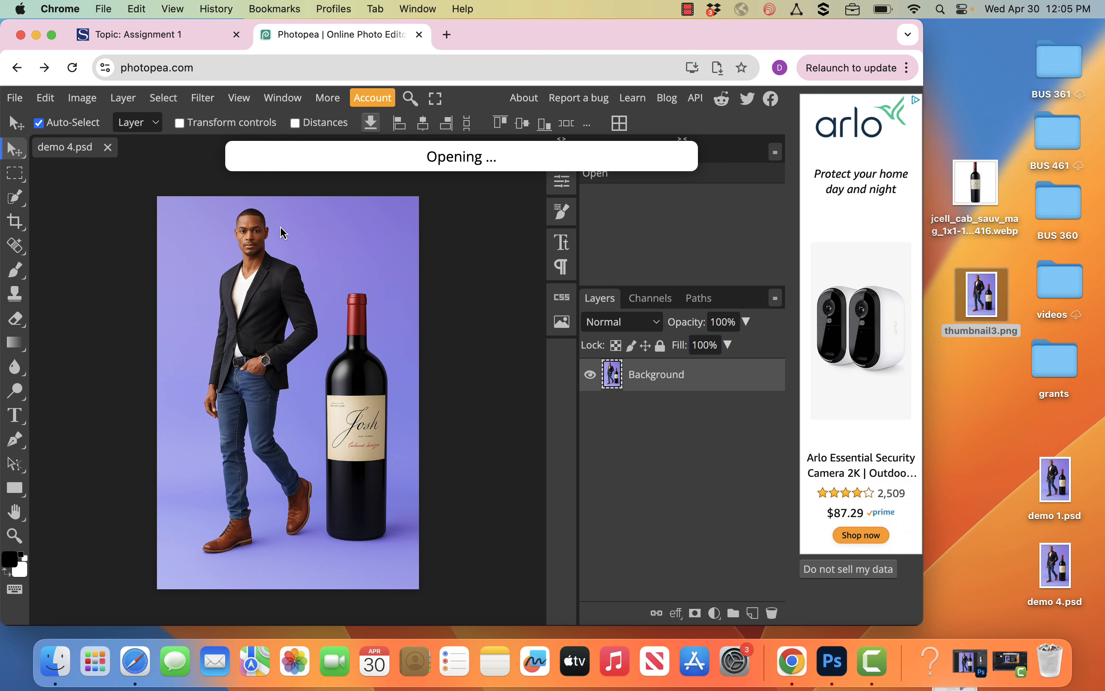
click(15, 97)
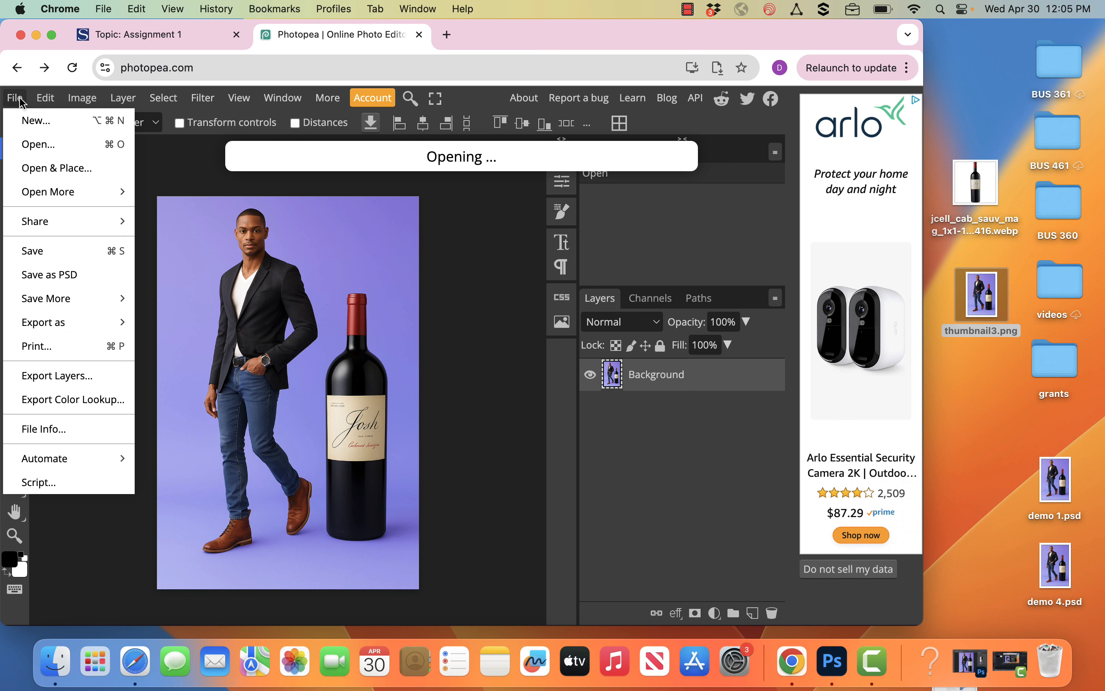
mouse_move(62, 298)
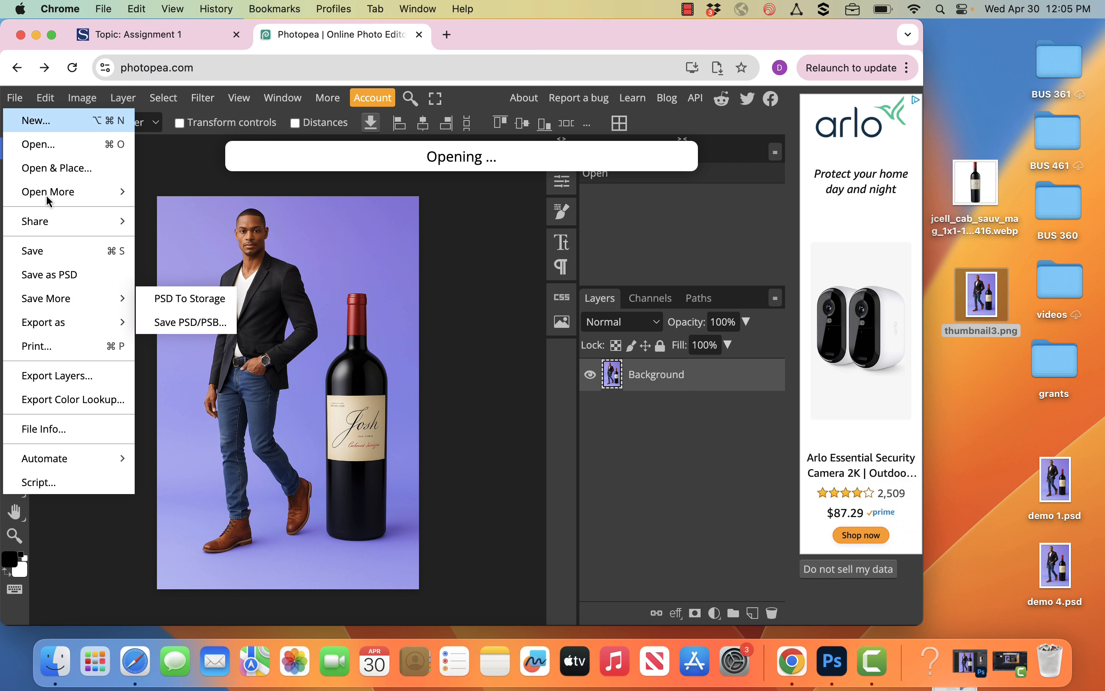
click(17, 99)
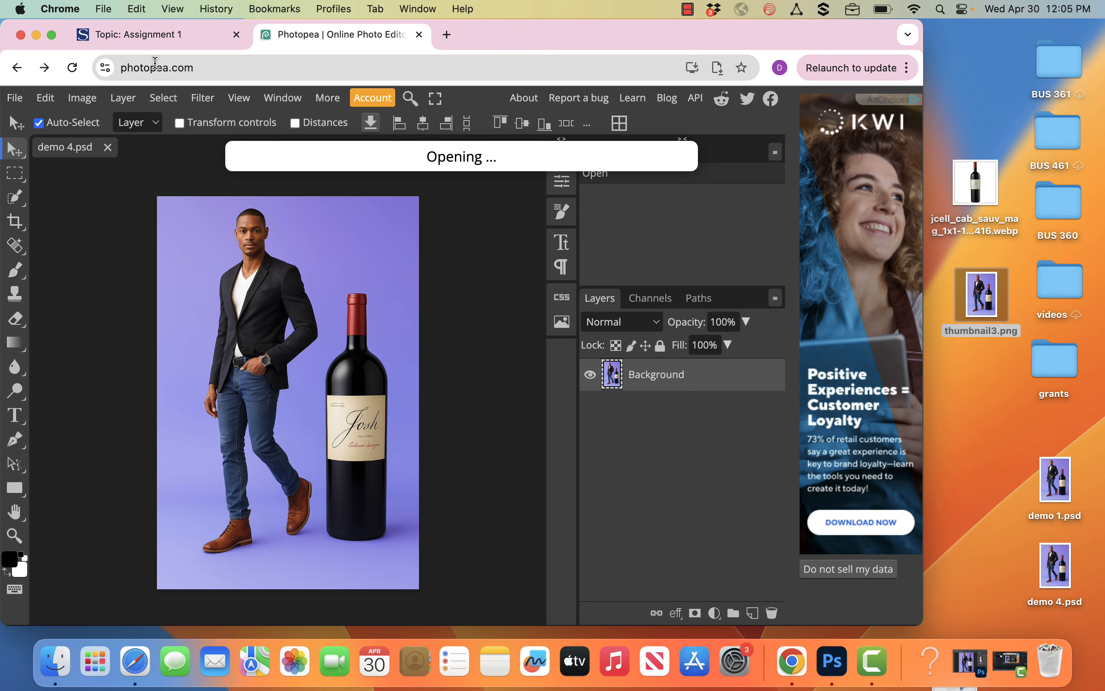
Reload Photopea, upload demo 4.psd from the desktop into PeaDrive's BUS 361 Summer 2025 folder, and open it from there
click(238, 64)
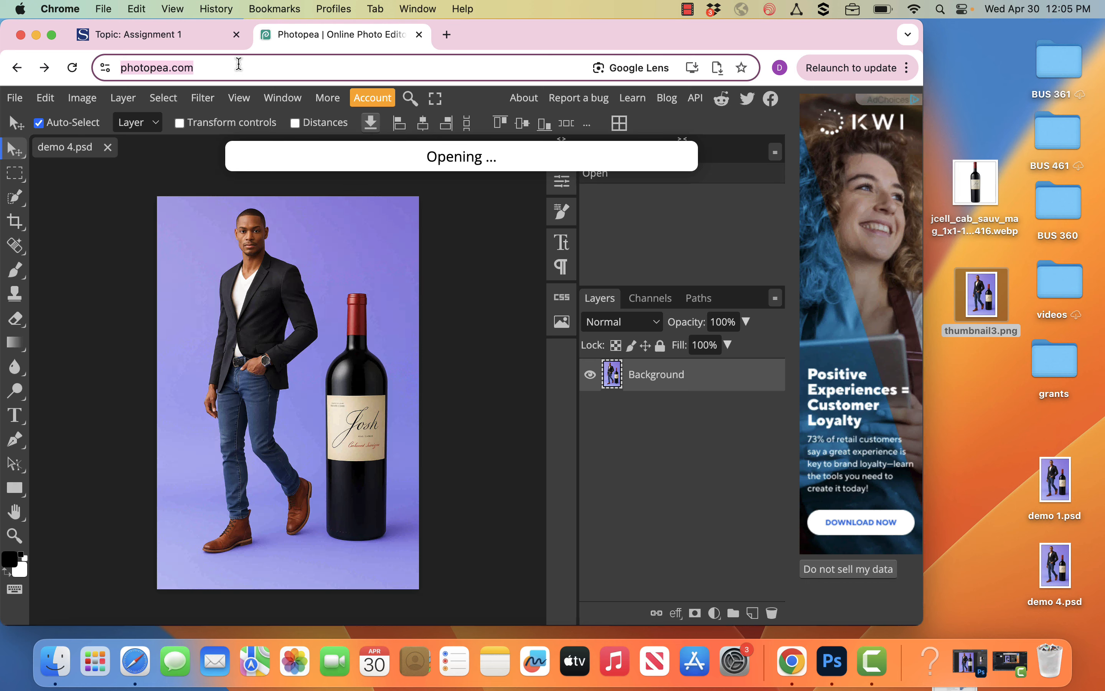
key(Return)
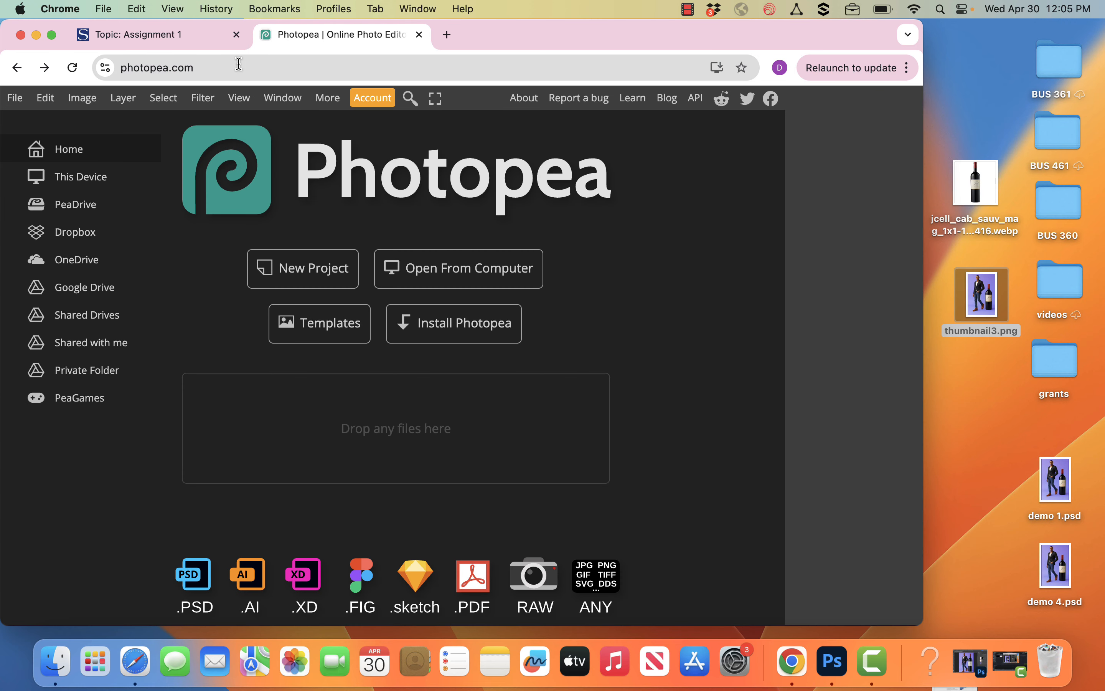
click(89, 209)
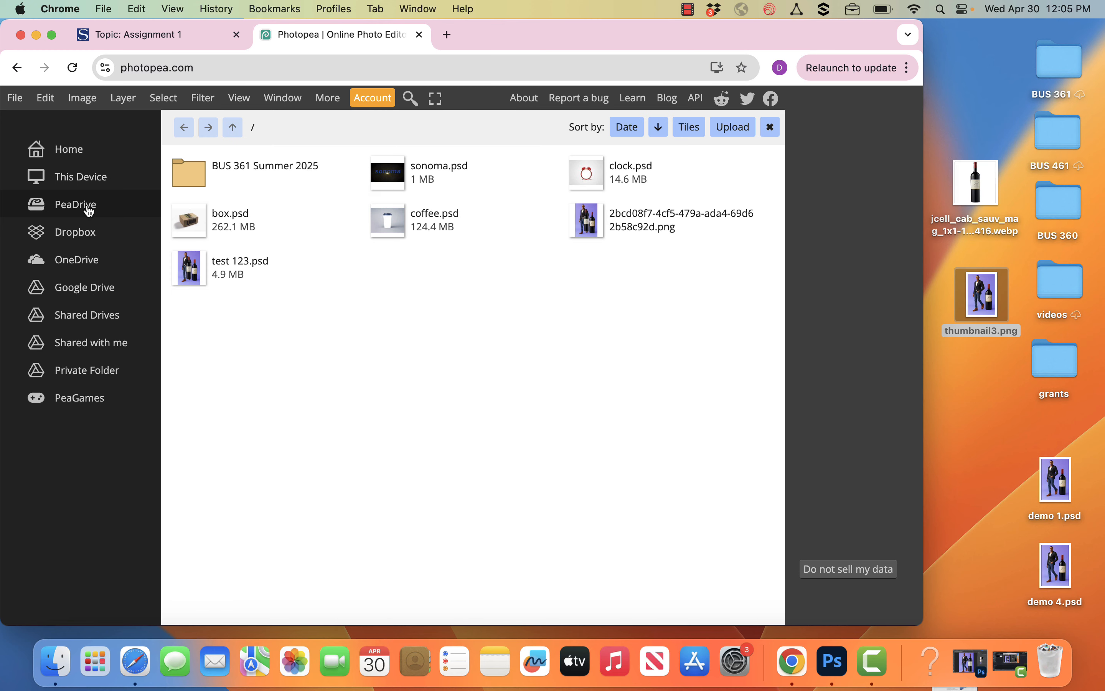
right_click(332, 357)
click(365, 368)
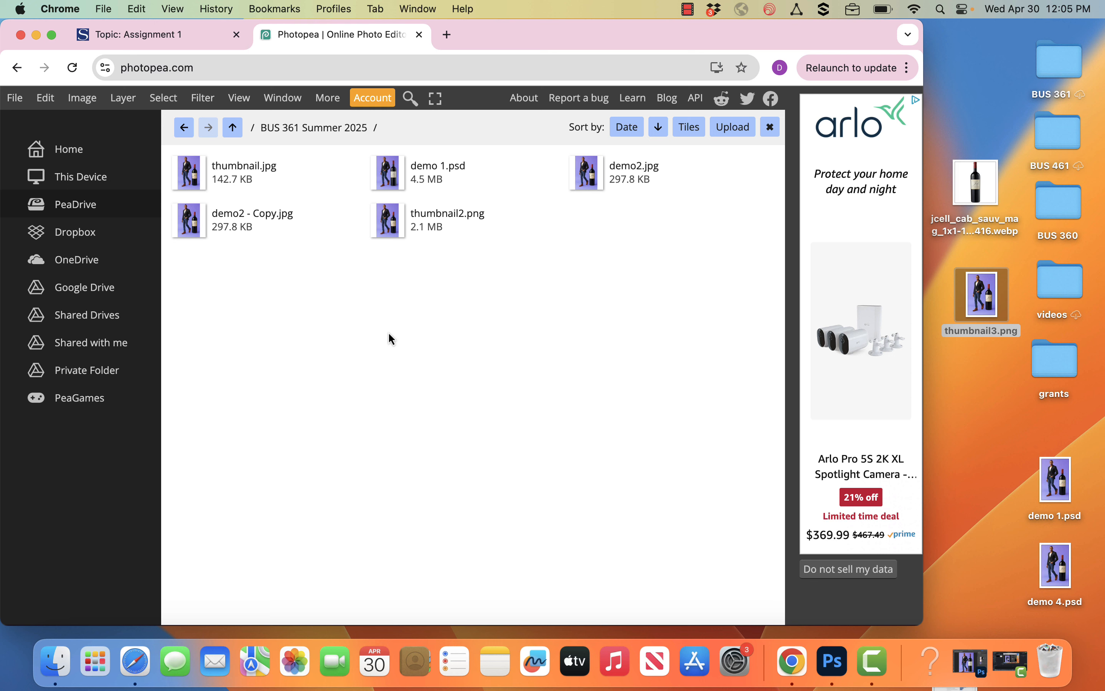
drag(1043, 573, 510, 306)
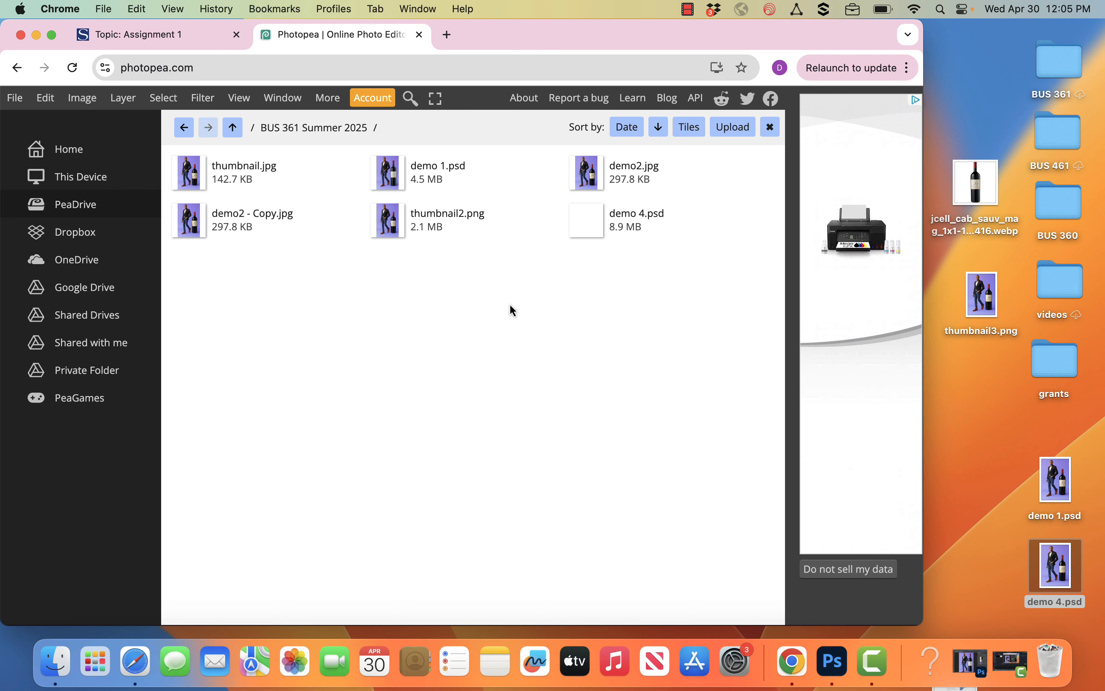
double_click(621, 221)
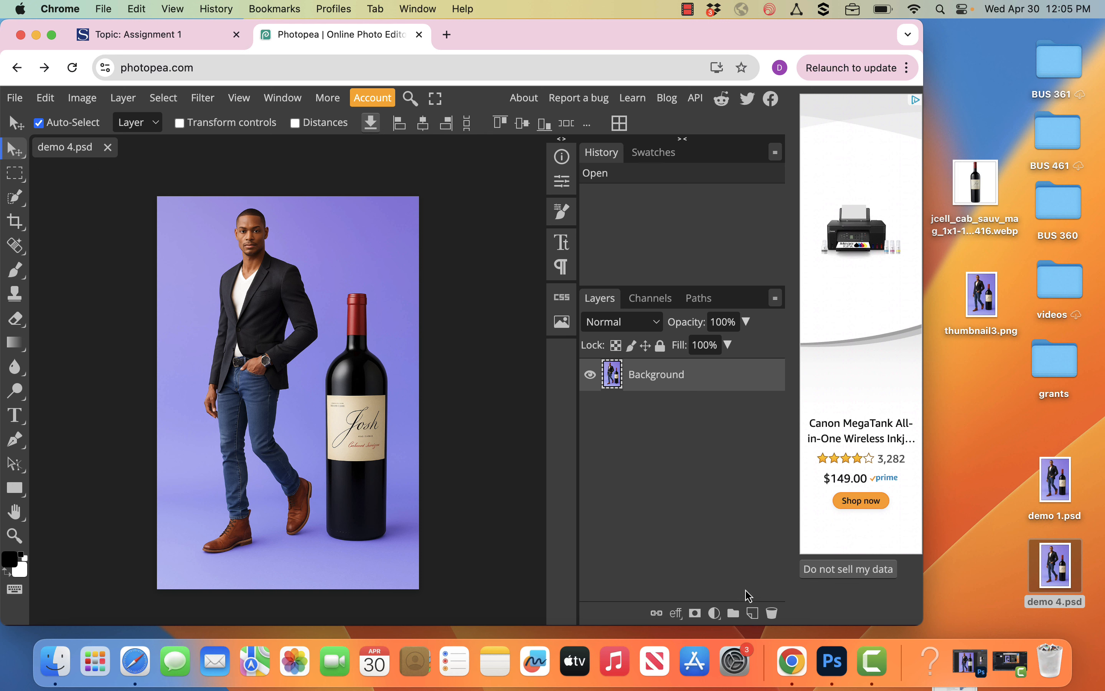
Add an empty layer above the background of demo 4.psd and save the file to PeaDrive
click(753, 613)
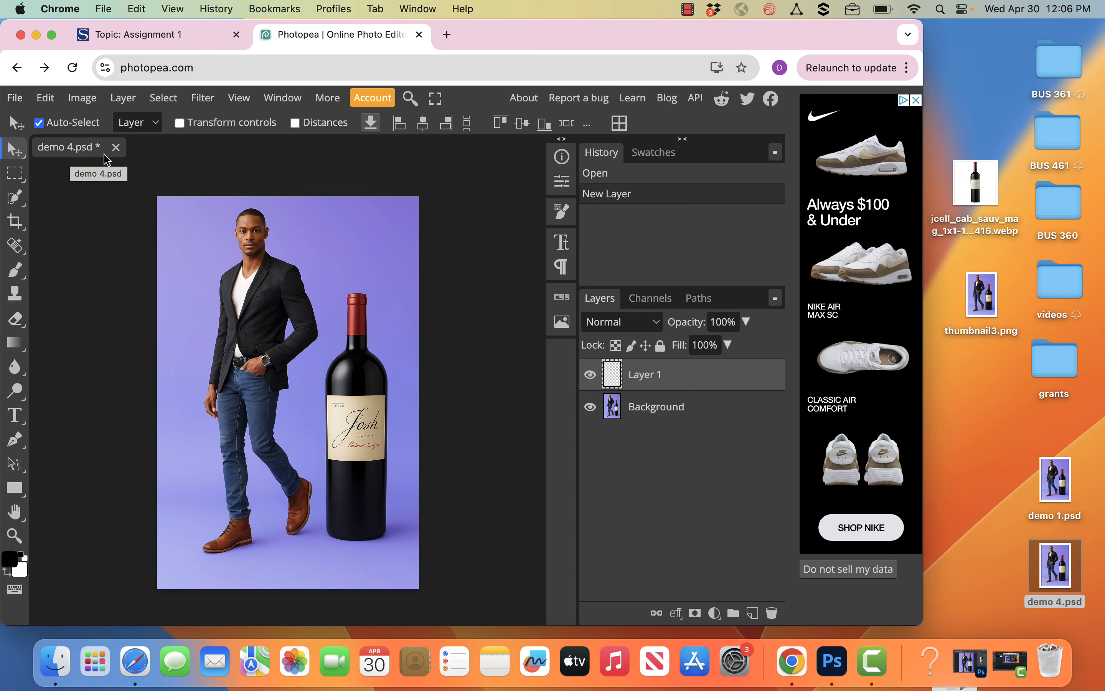
click(15, 98)
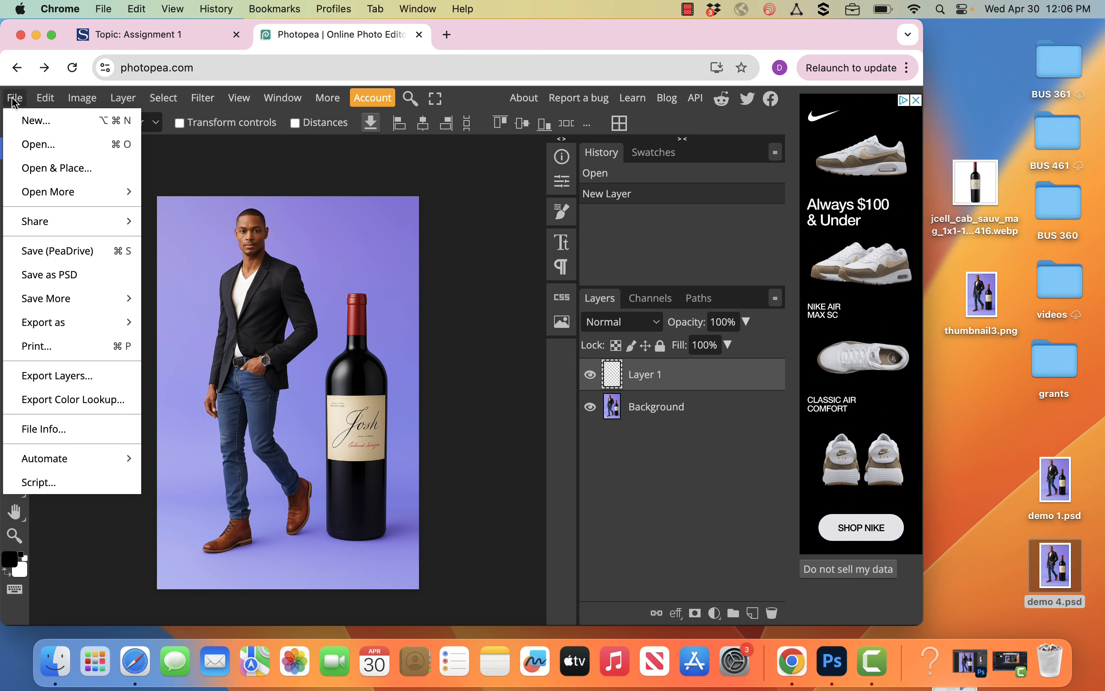
click(70, 259)
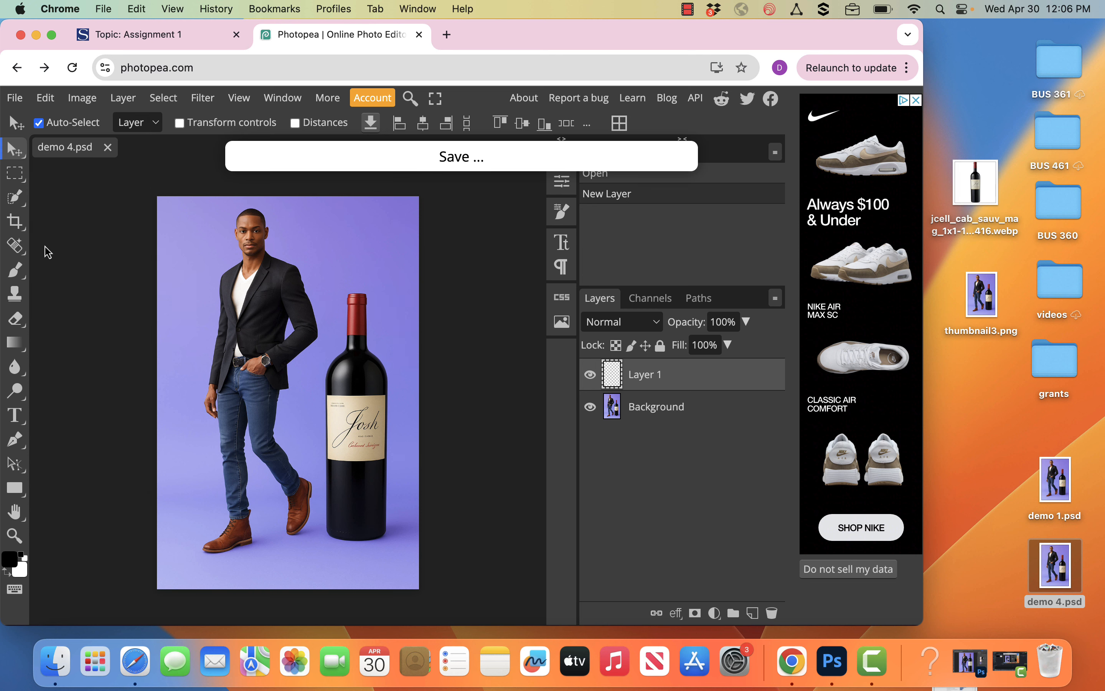
click(76, 251)
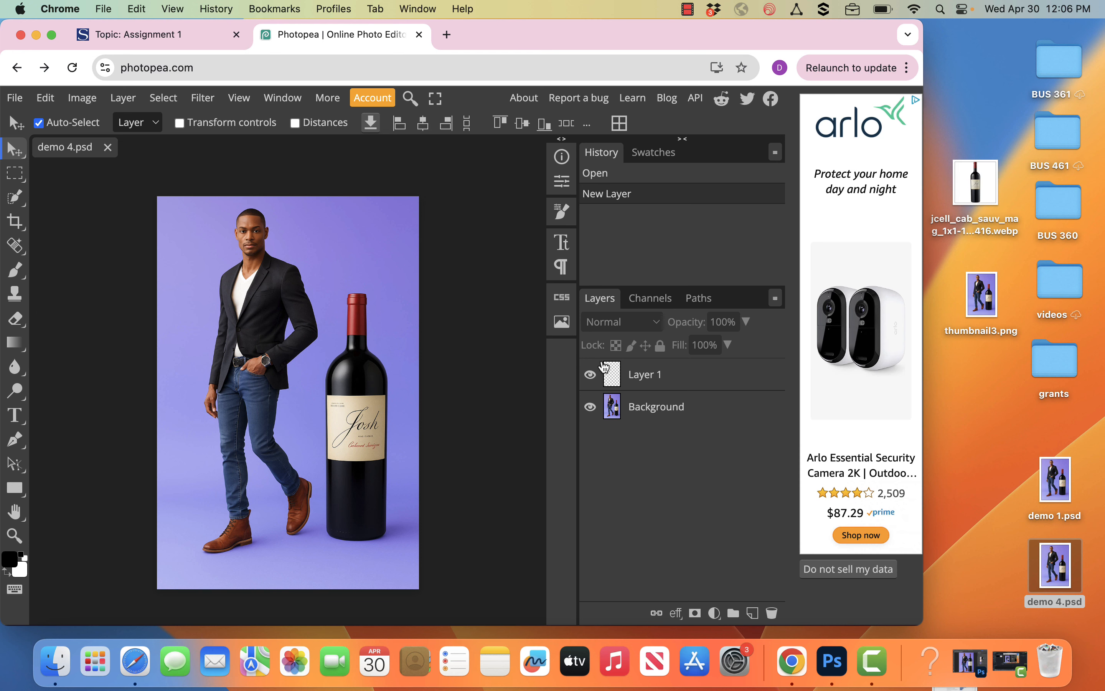
Place the jcell_cab_sauv_mag bottle image from the desktop, move its layer directly above Background, and position it over the AI-generated bottle
click(978, 192)
drag(978, 192, 352, 333)
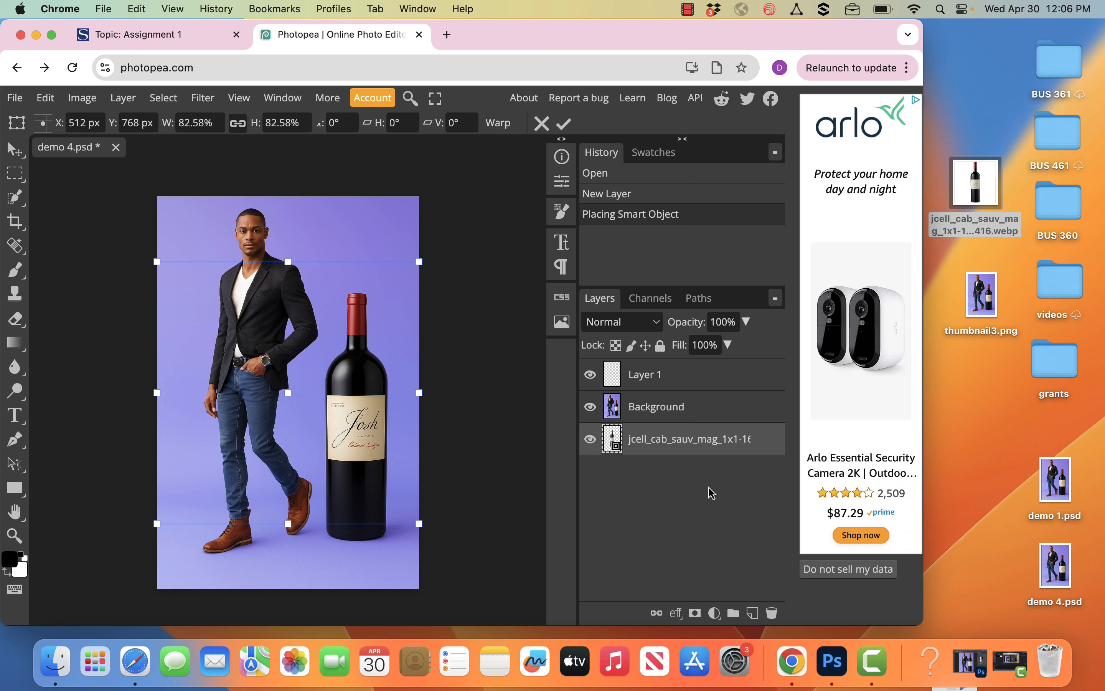
drag(685, 440, 686, 382)
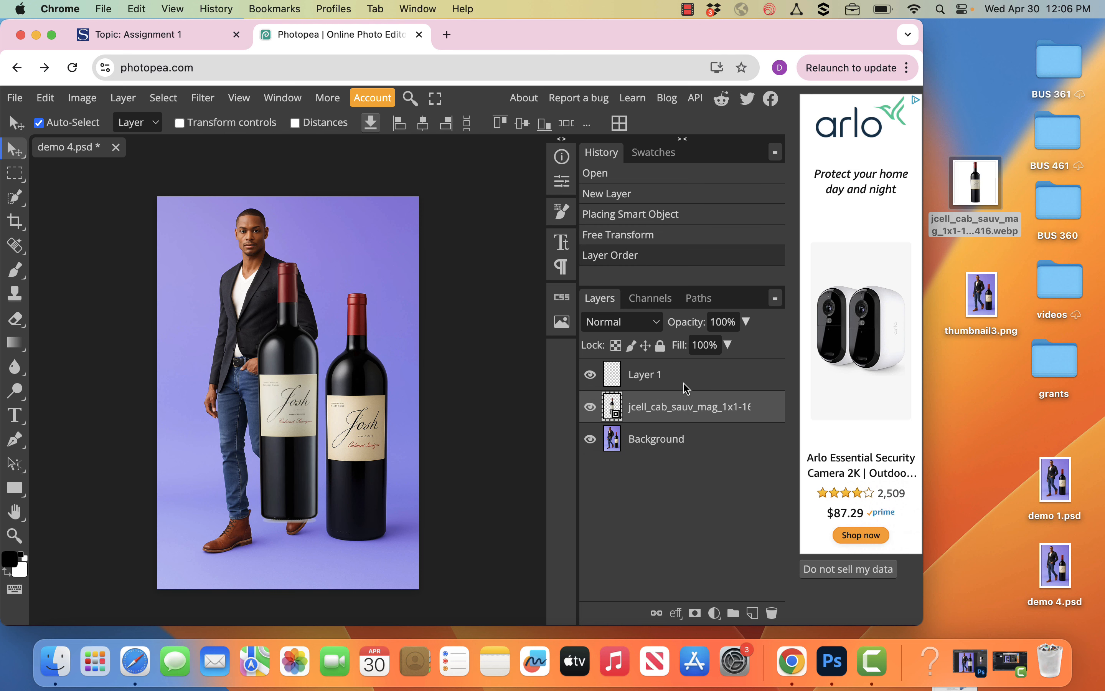
drag(293, 401, 356, 422)
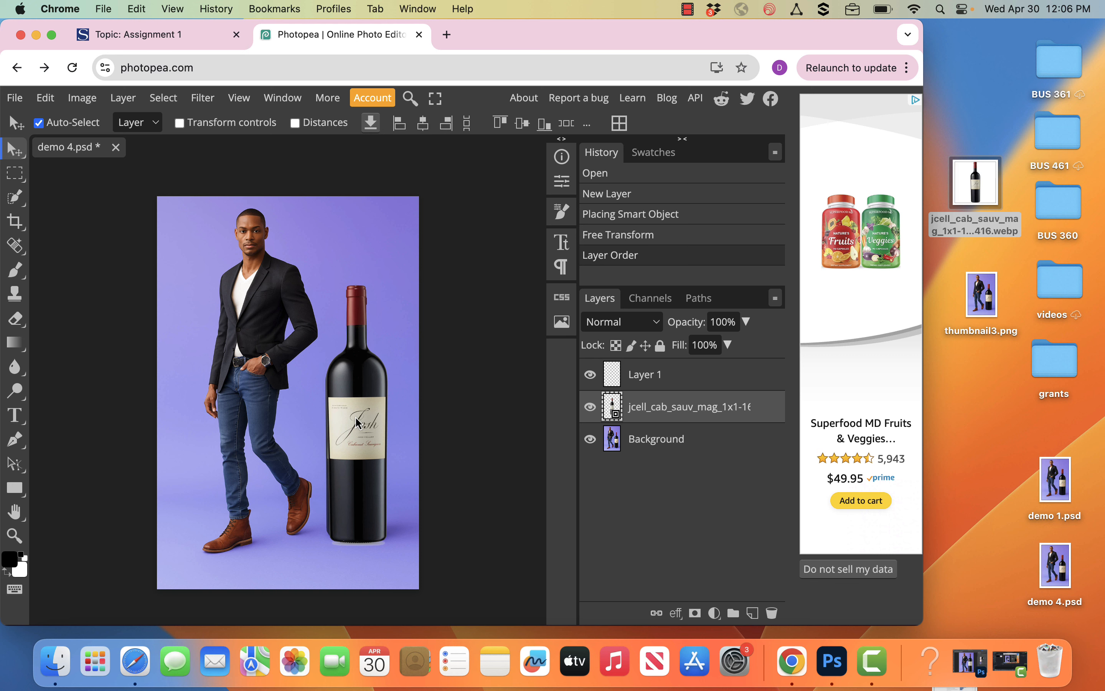
drag(357, 423, 358, 423)
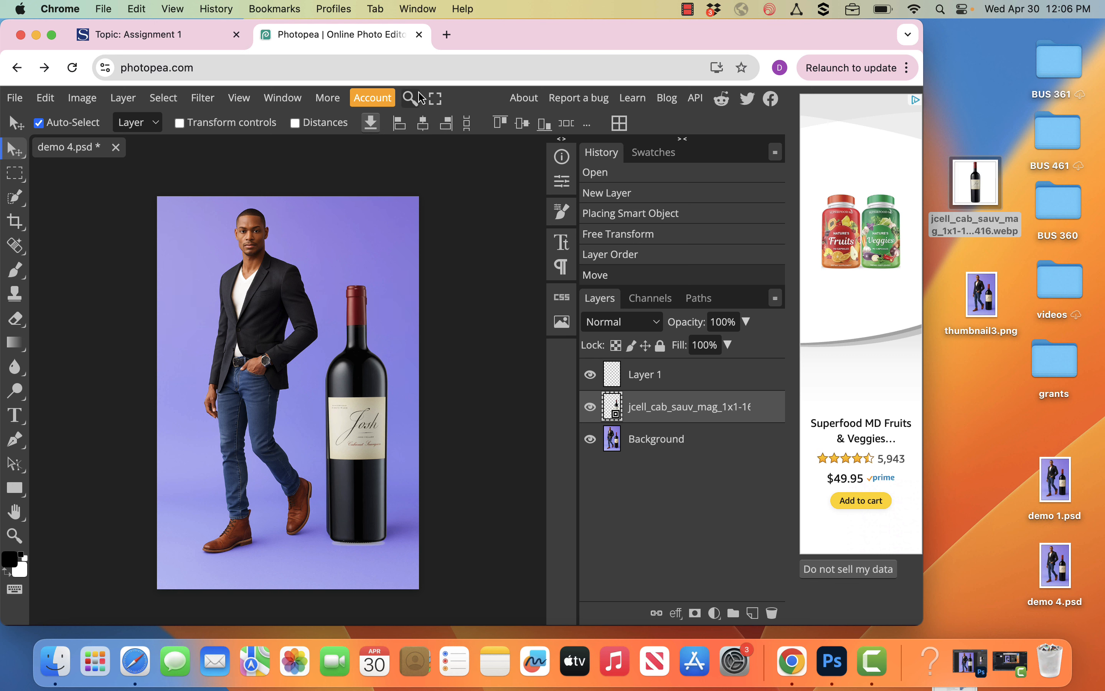
Free Transform the placed bottle from a bottom-centre reference point, scaling it proportionally to about 96.69% so it covers the original bottle
click(409, 99)
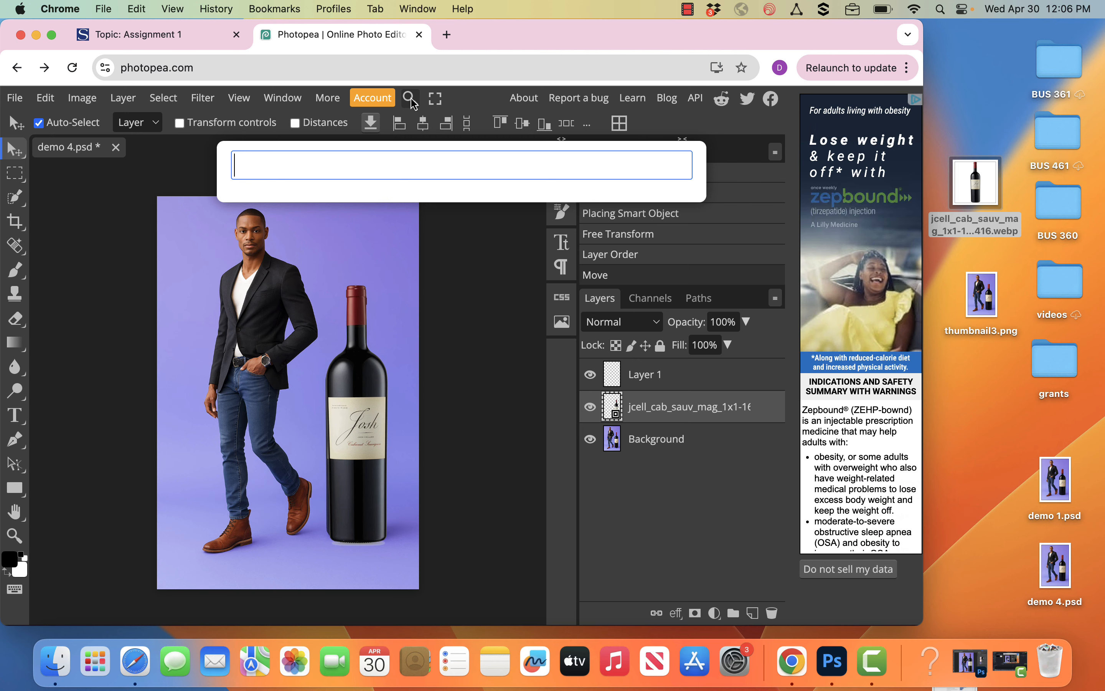
text(free t)
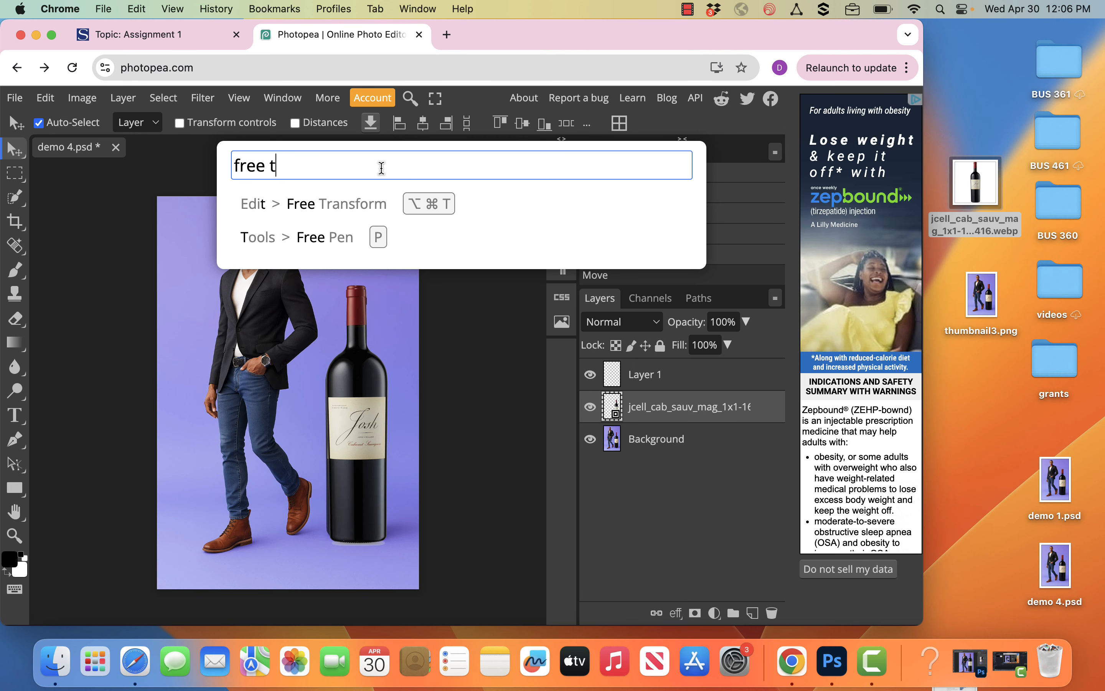
click(360, 206)
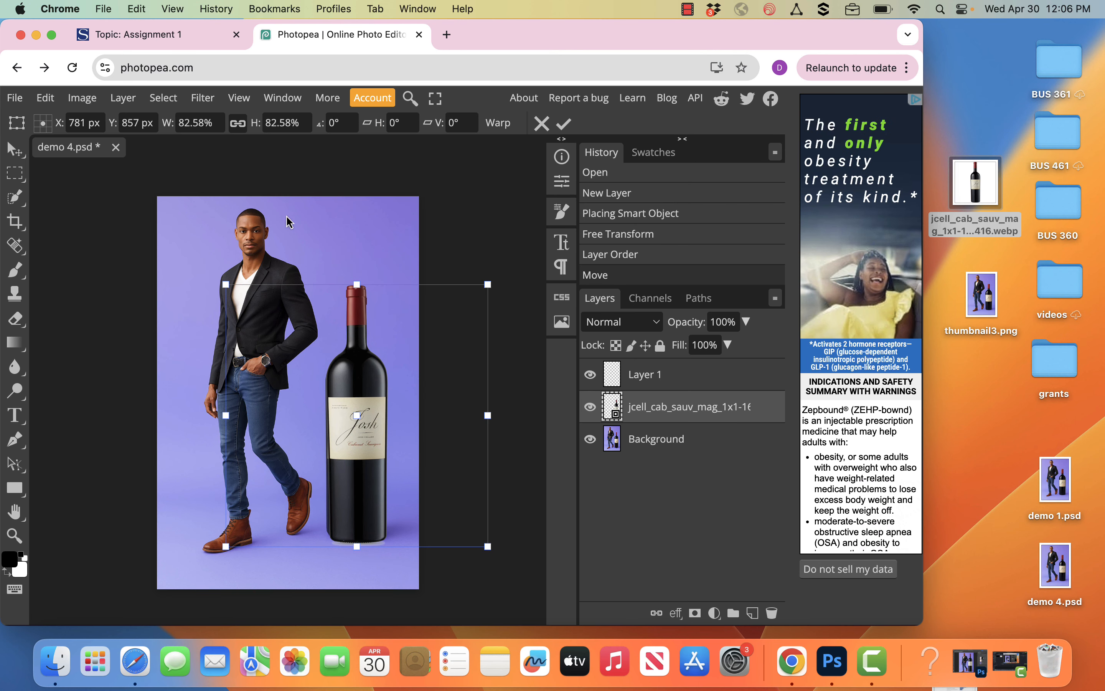
click(43, 128)
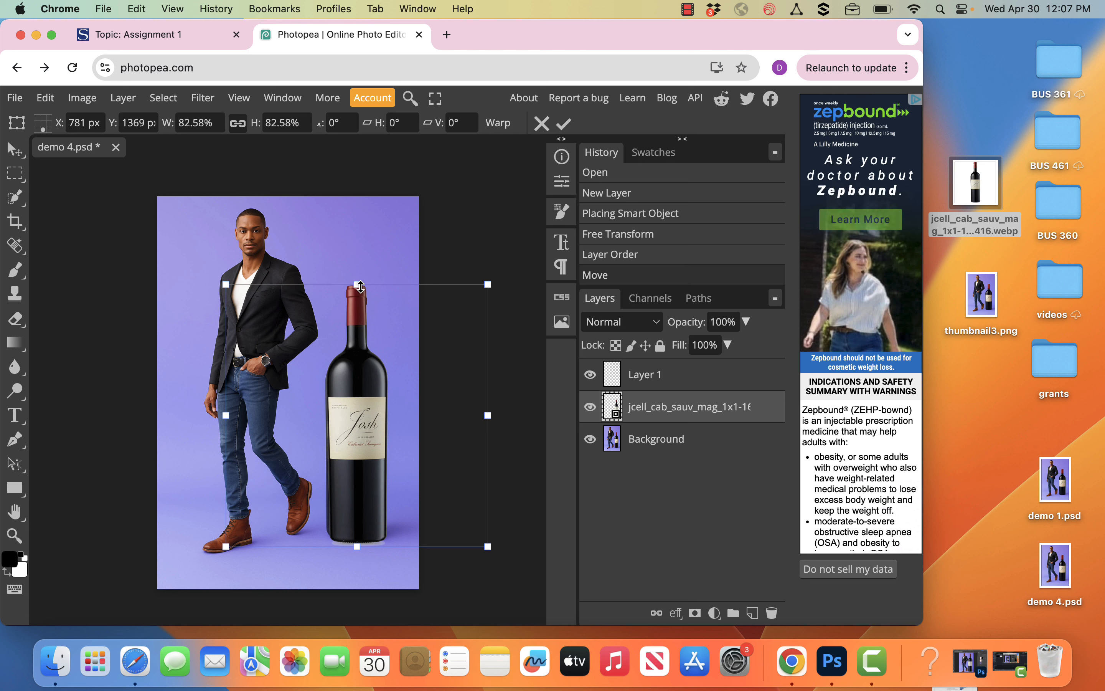
drag(353, 284, 358, 240)
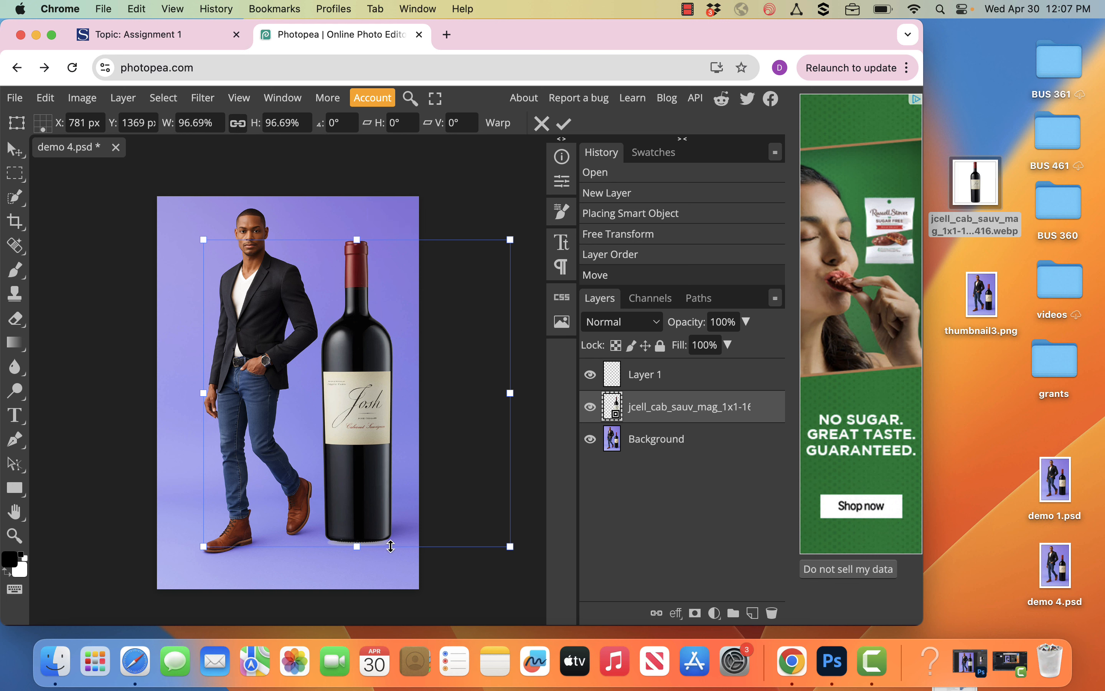
click(564, 123)
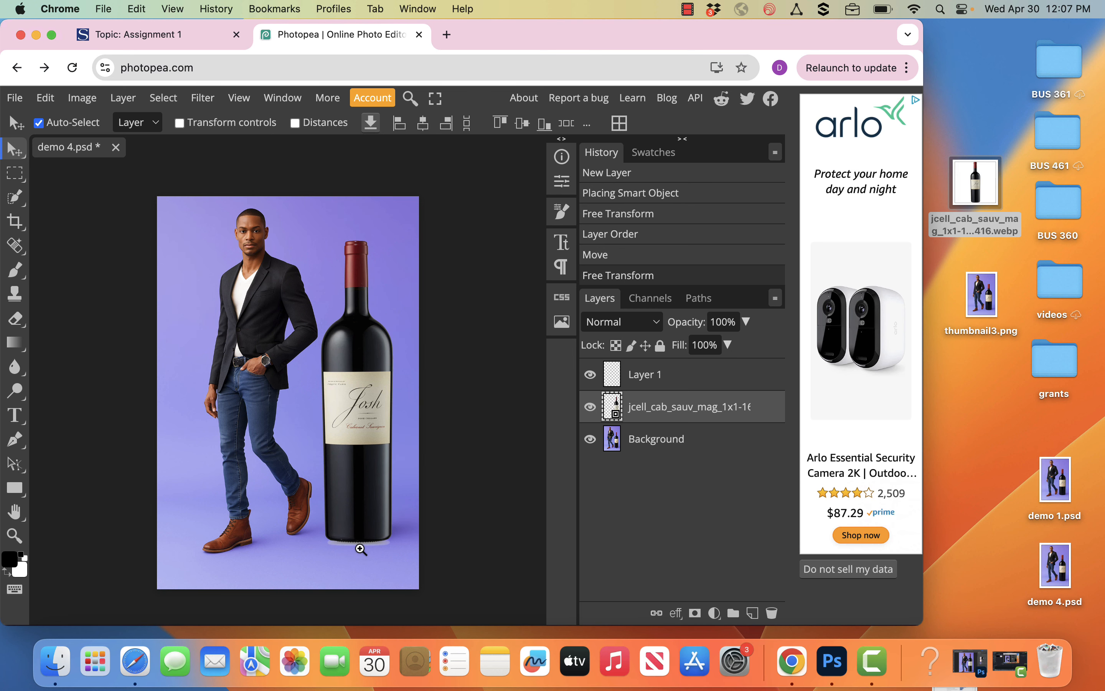
Select the pale leftover strip under the placed bottle's base using Quick Selection with a brush size of 8
scroll(361, 549, up, 5)
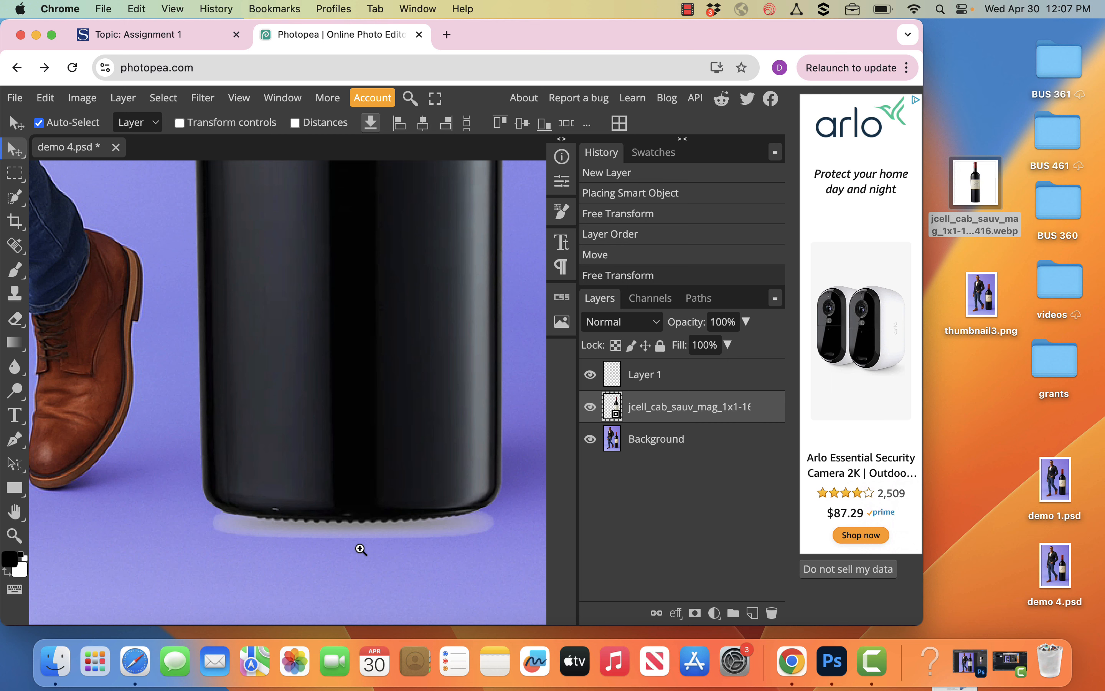
scroll(360, 549, up, 2)
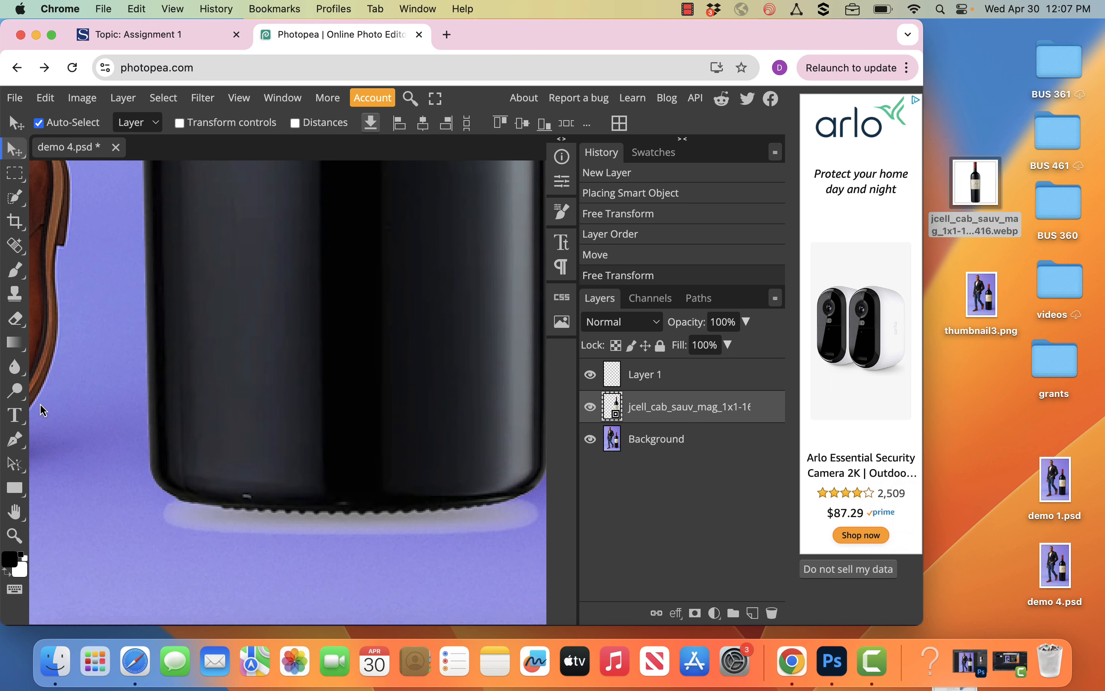
right_click(19, 203)
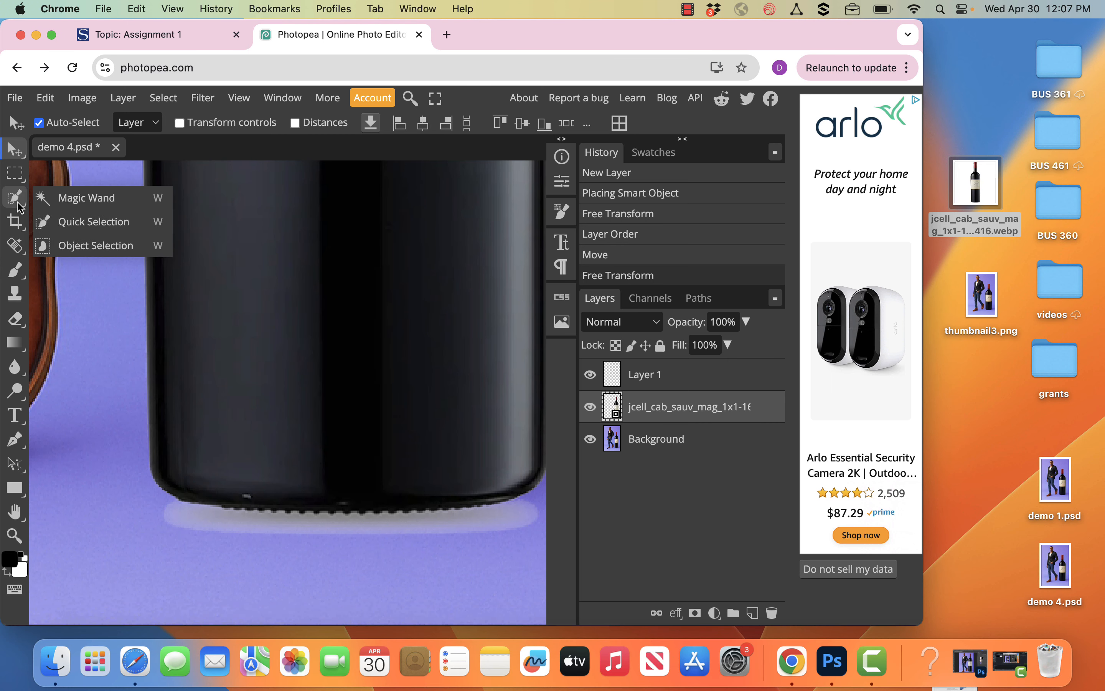
click(42, 223)
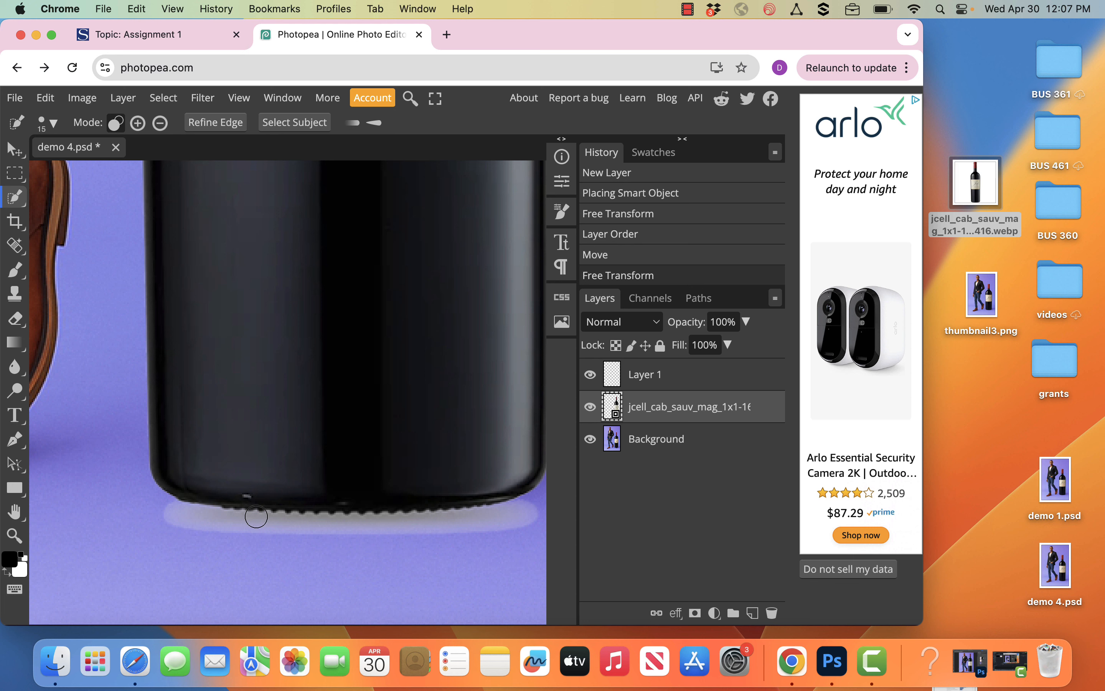
key(bracketleft)
key(bracketleft)
click(246, 526)
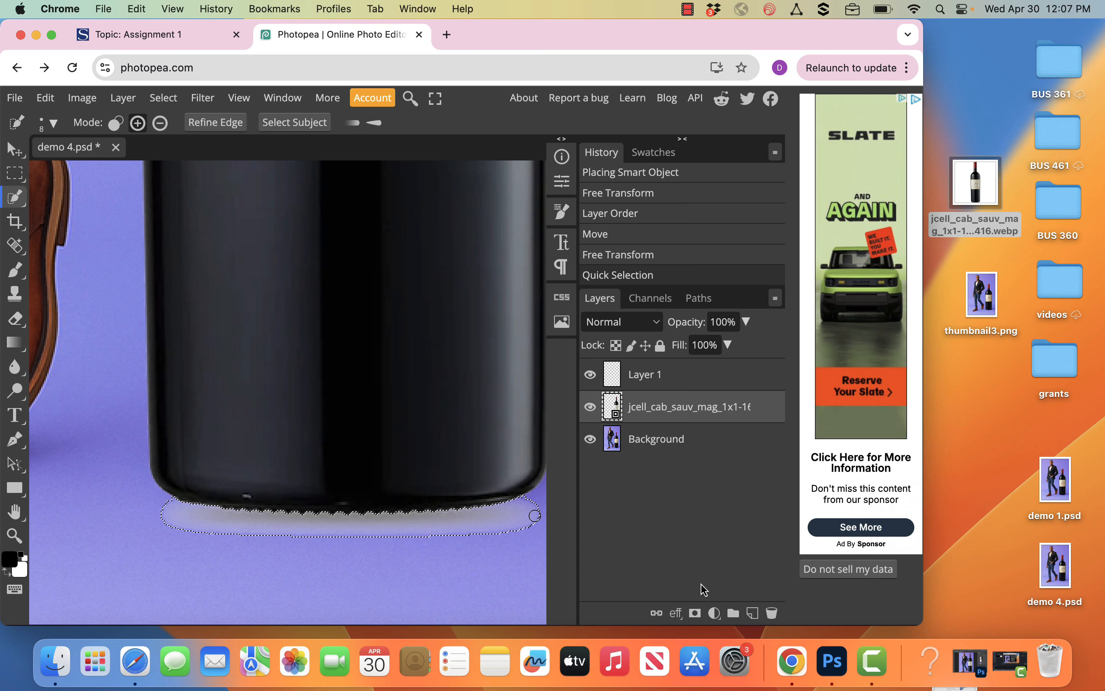
Add a raster mask to the bottle layer from the selection and invert it to hide the pale strip under the base
click(701, 618)
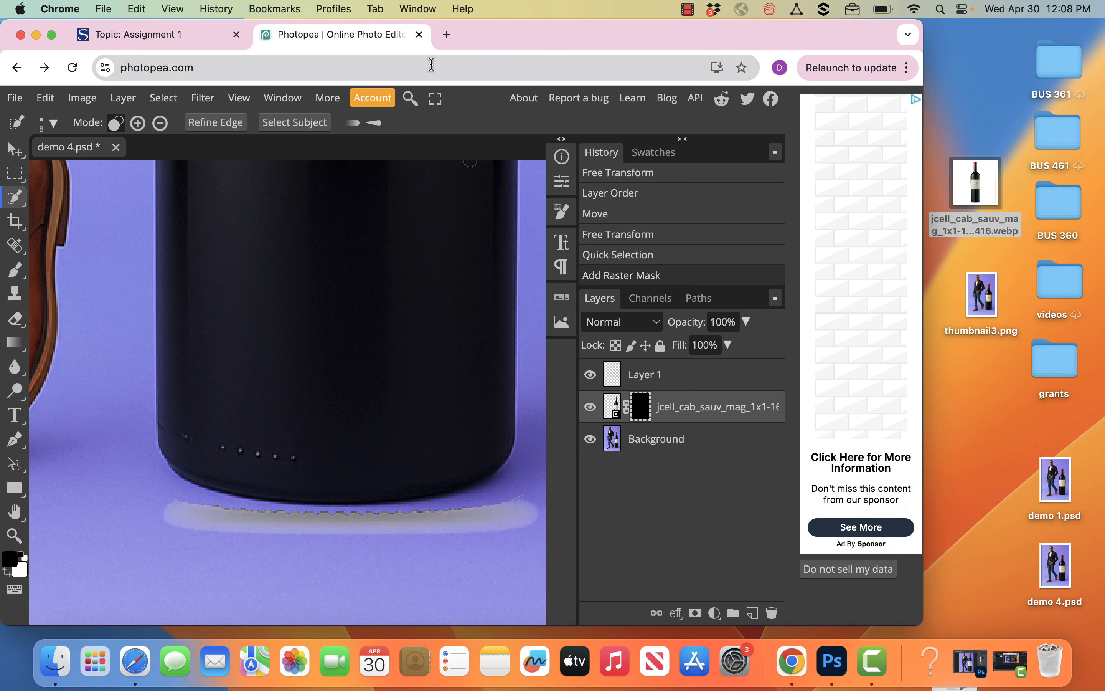
click(410, 99)
key(BackSpace)
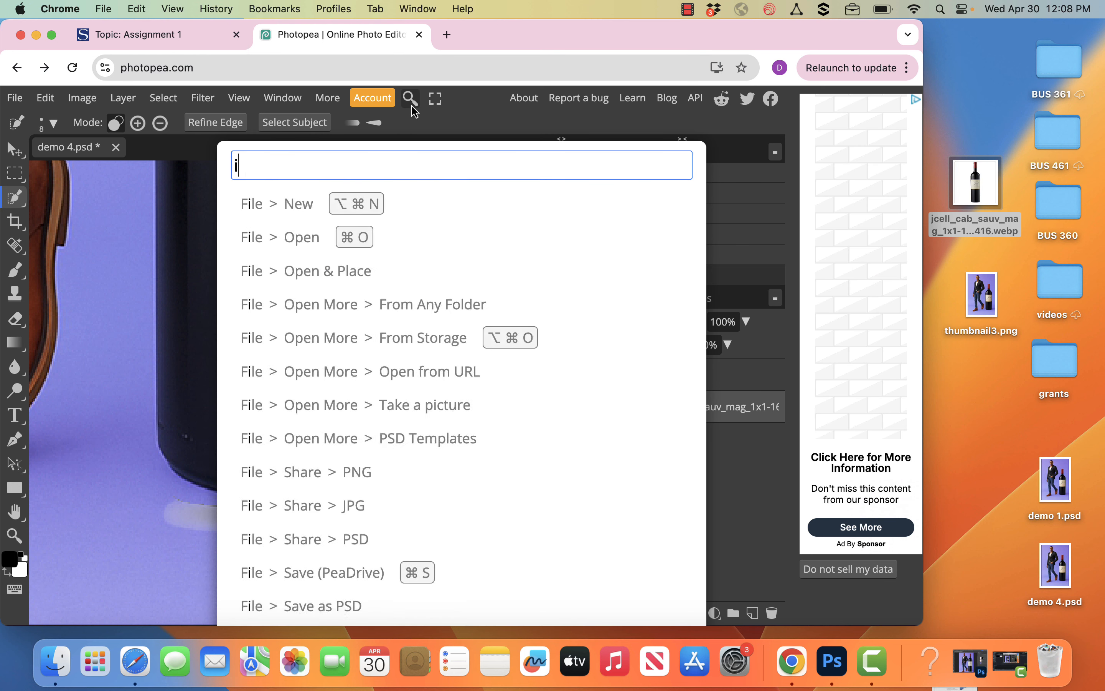
text(invert)
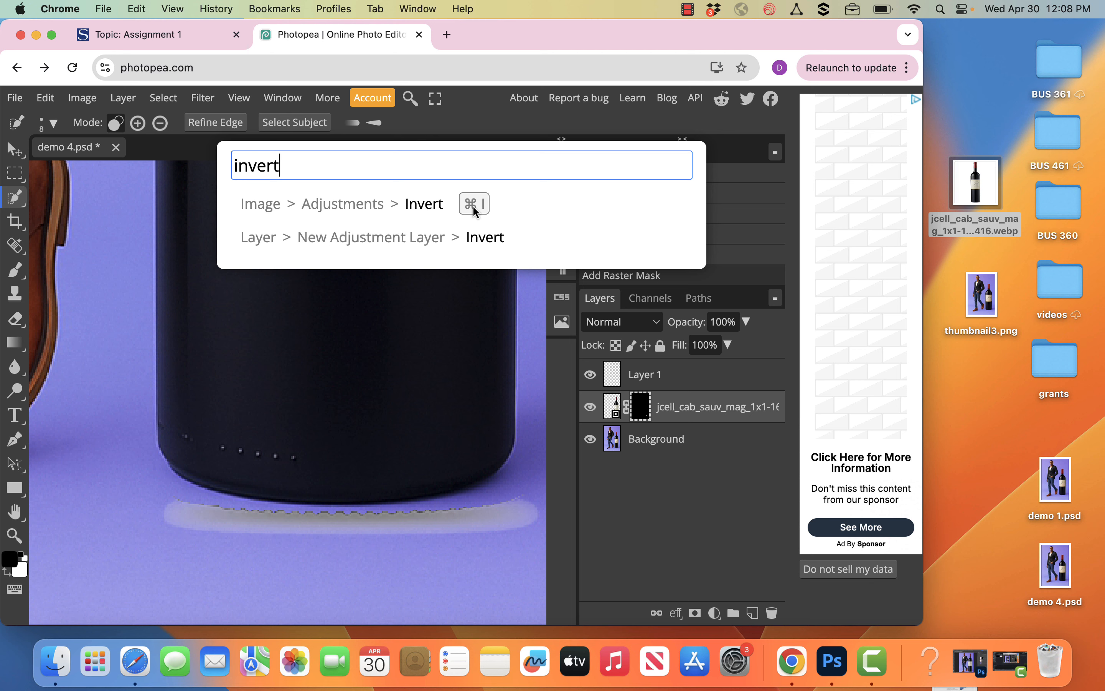
click(473, 205)
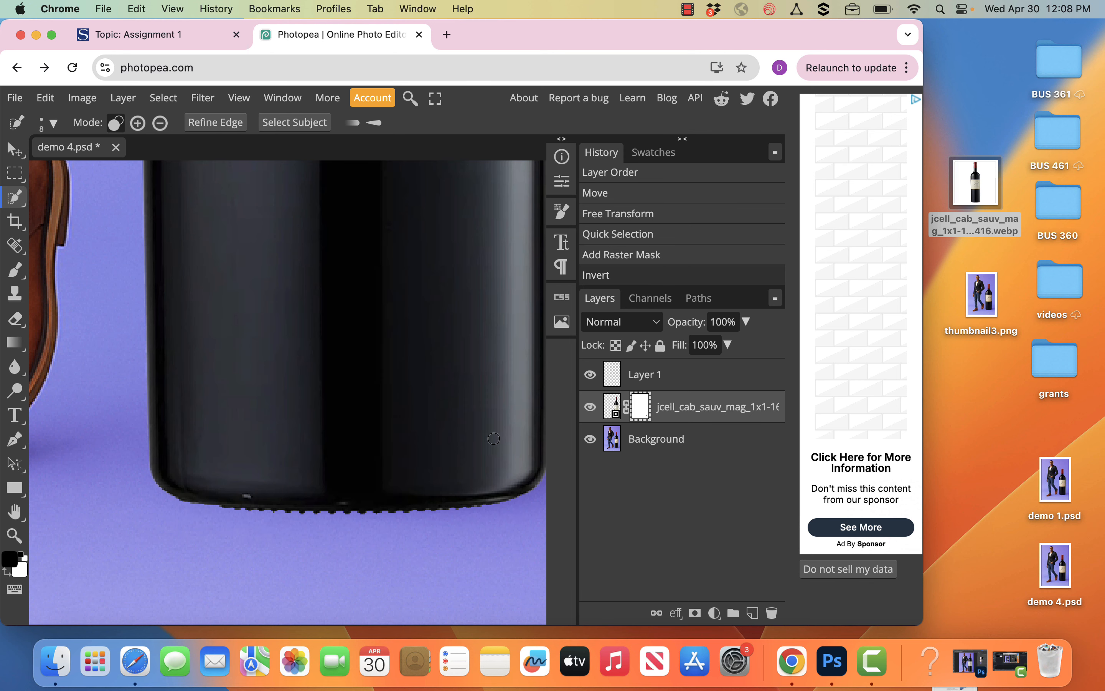
Paint a soft black shadow along the bottle's base on Layer 1 using a 125 px brush with 0% hardness
key(super+0)
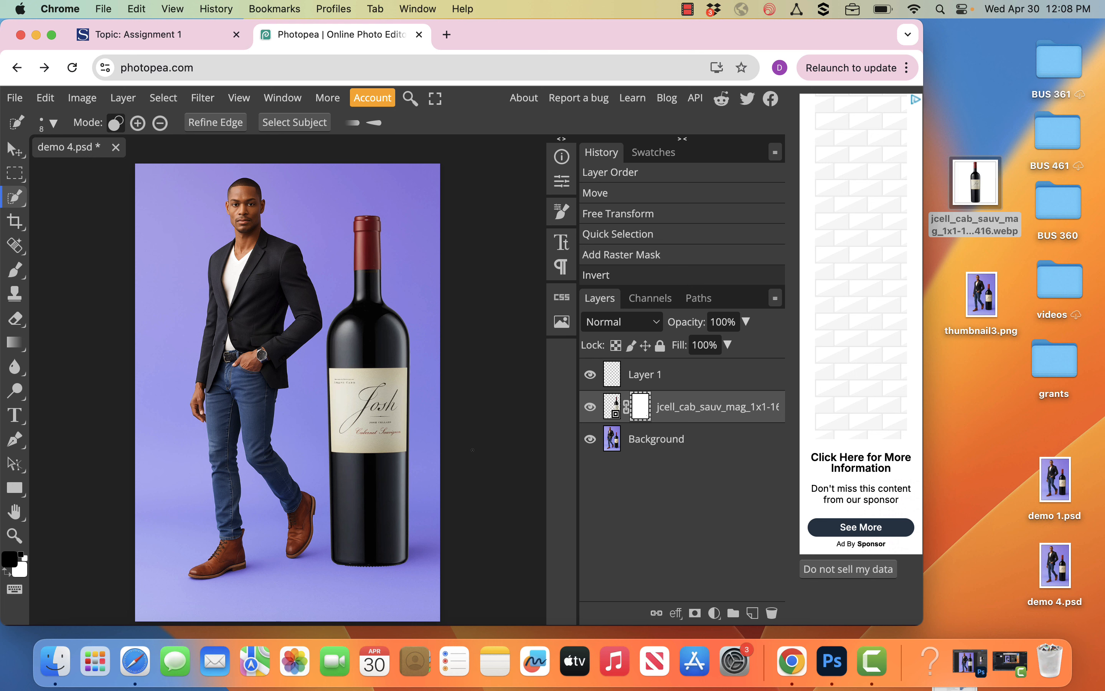
click(675, 374)
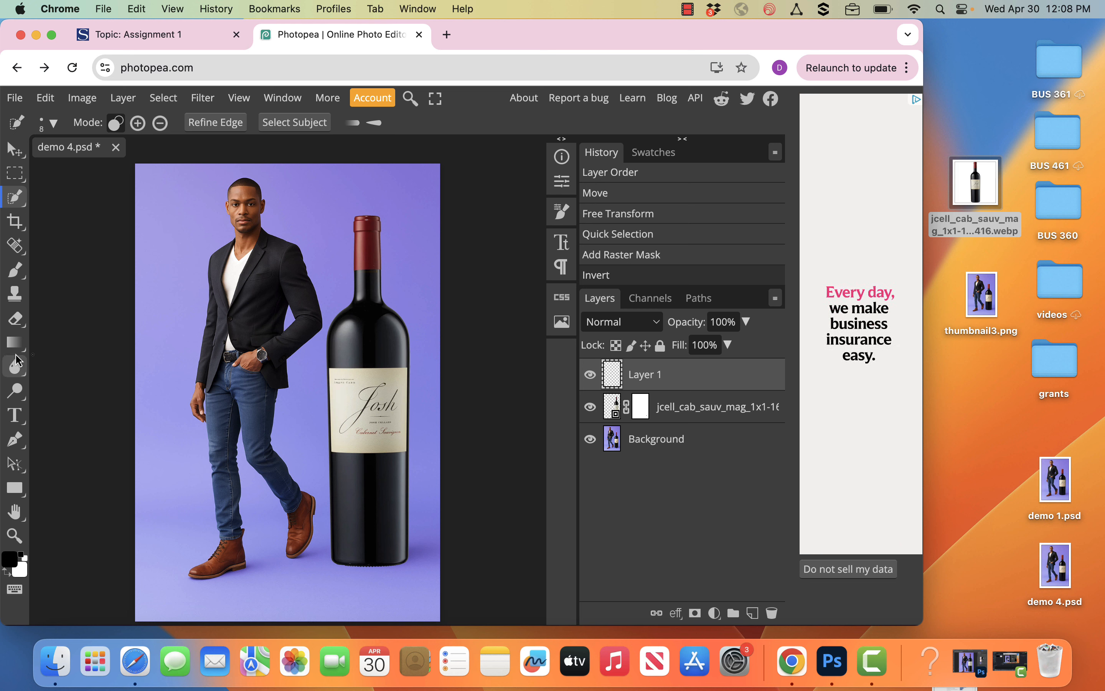
click(15, 279)
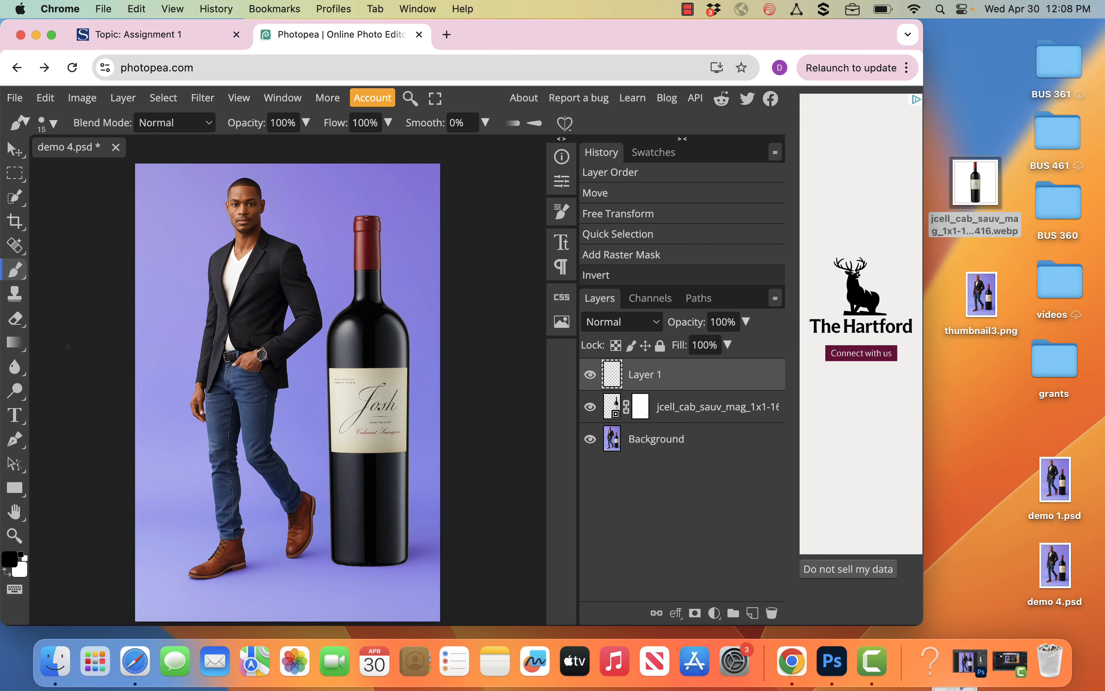
click(59, 132)
drag(240, 207, 116, 207)
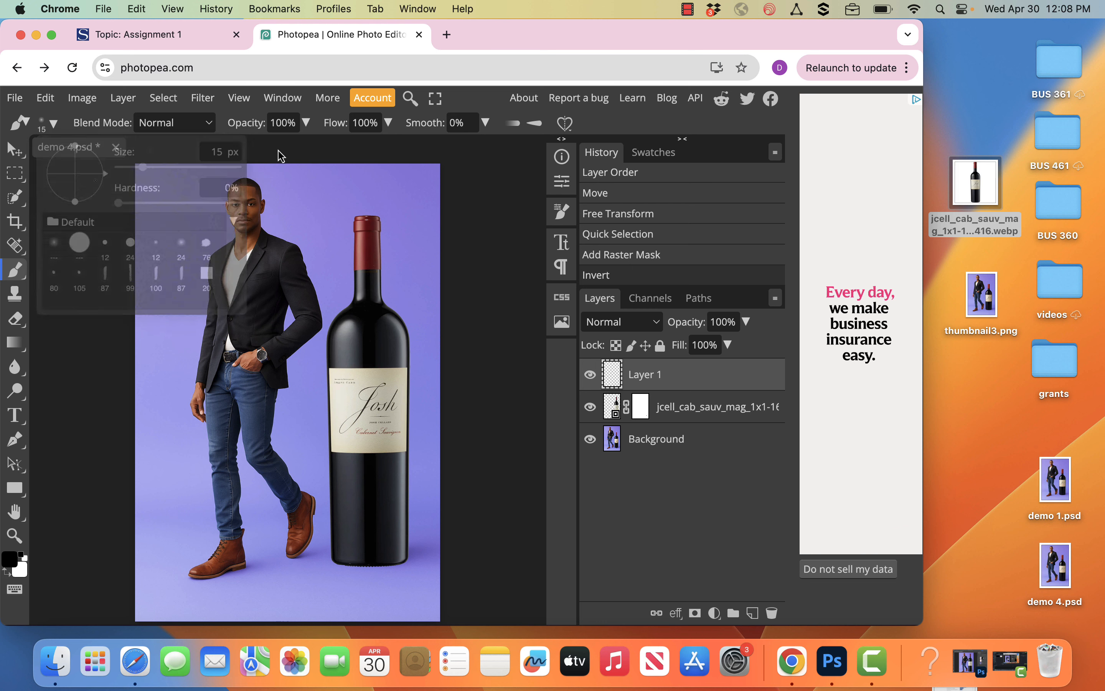
key(bracketright)
key(bracketright)
key(bracketright)
key(bracketright)
key(bracketright)
key(bracketright)
key(bracketright)
key(bracketright)
key(bracketright)
key(bracketright)
key(bracketright)
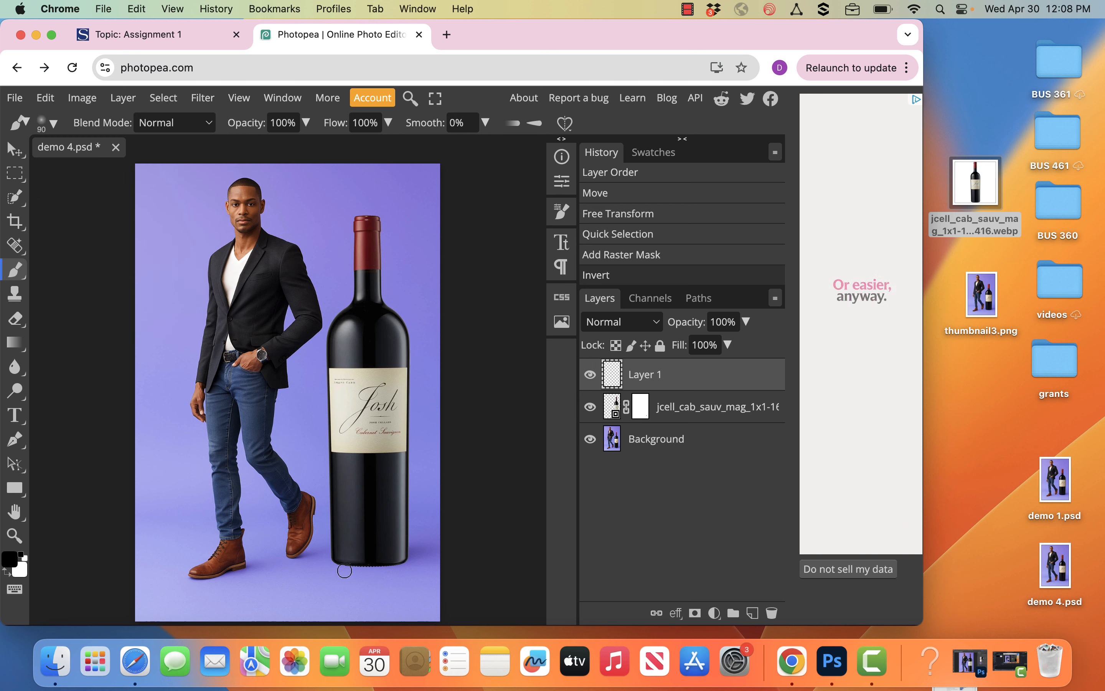
key(bracketright)
key(bracketright)
key(bracketright)
key(bracketright)
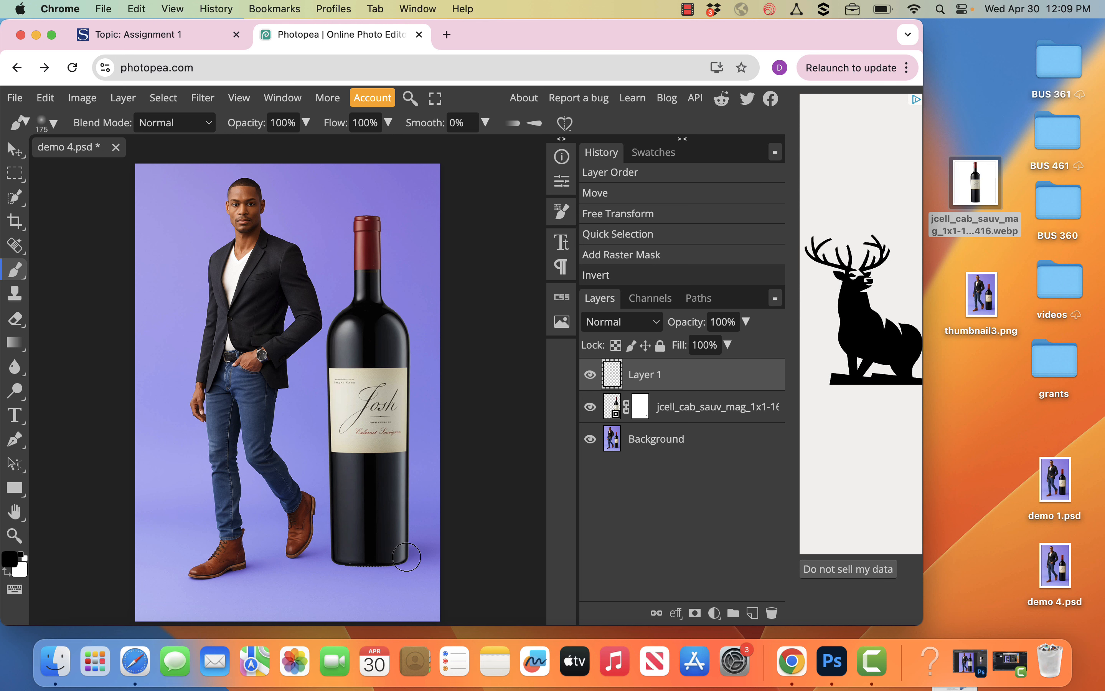
key(bracketleft)
key(bracketleft)
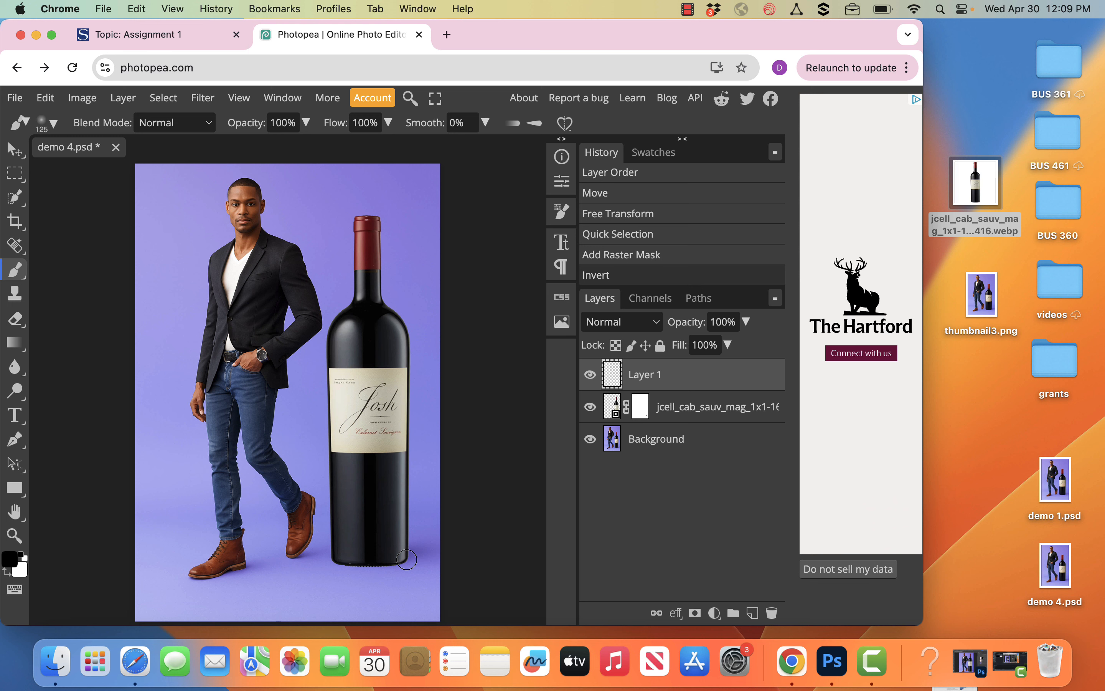
drag(407, 559, 338, 561)
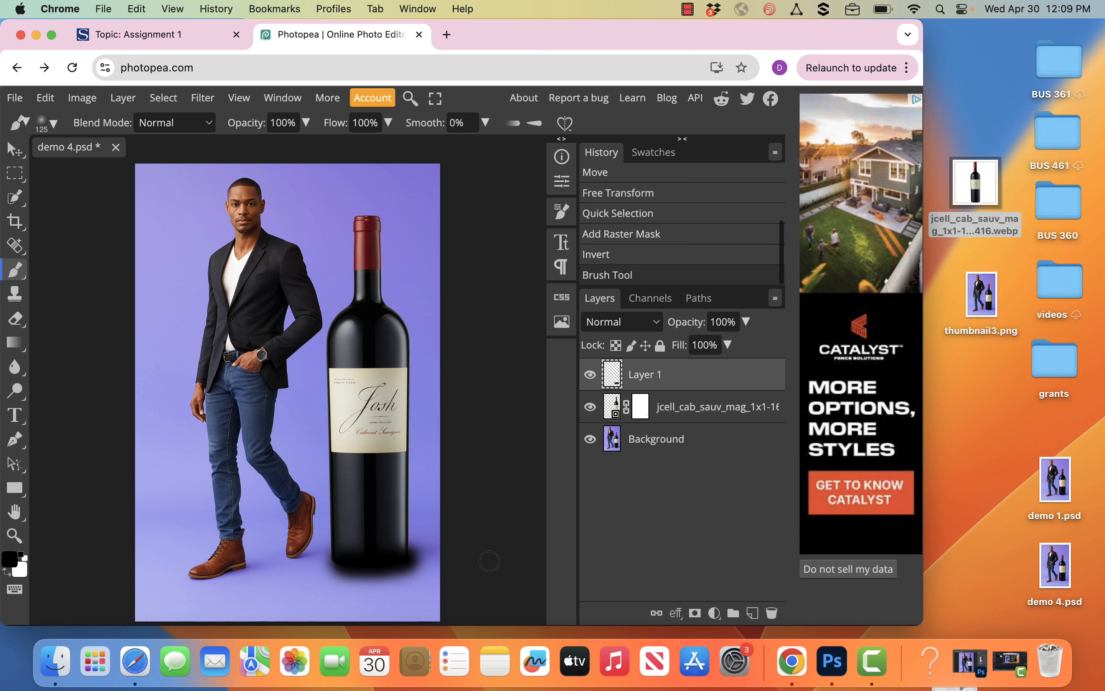
Set Layer 1's opacity to 24% and its blend mode to Multiply
click(745, 322)
drag(747, 354, 690, 355)
click(660, 326)
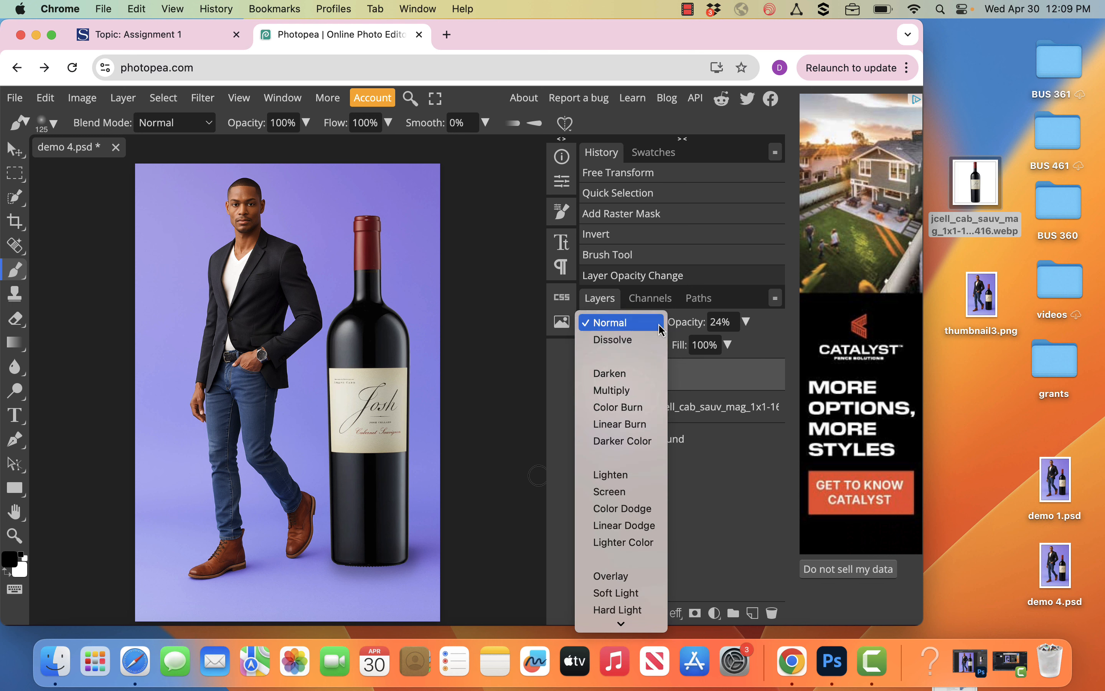
scroll(629, 559, down, 5)
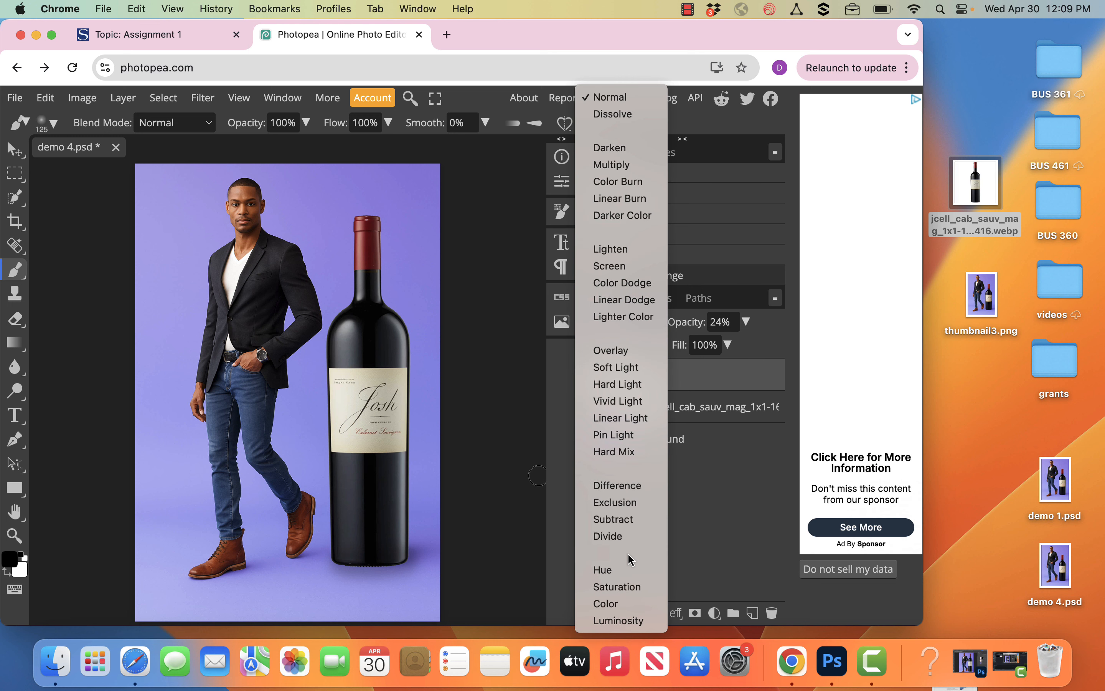
click(634, 163)
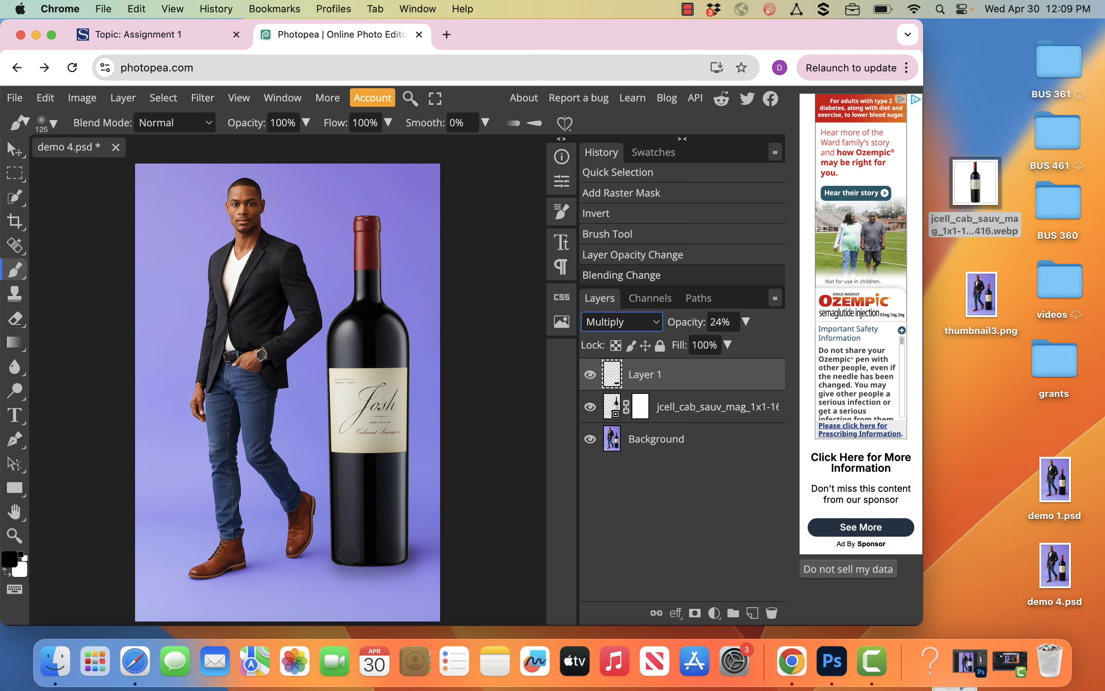
Move the shadow layer, Layer 1, below the bottle layer and set its opacity to 14%
drag(649, 379, 646, 430)
click(746, 322)
drag(687, 343, 683, 350)
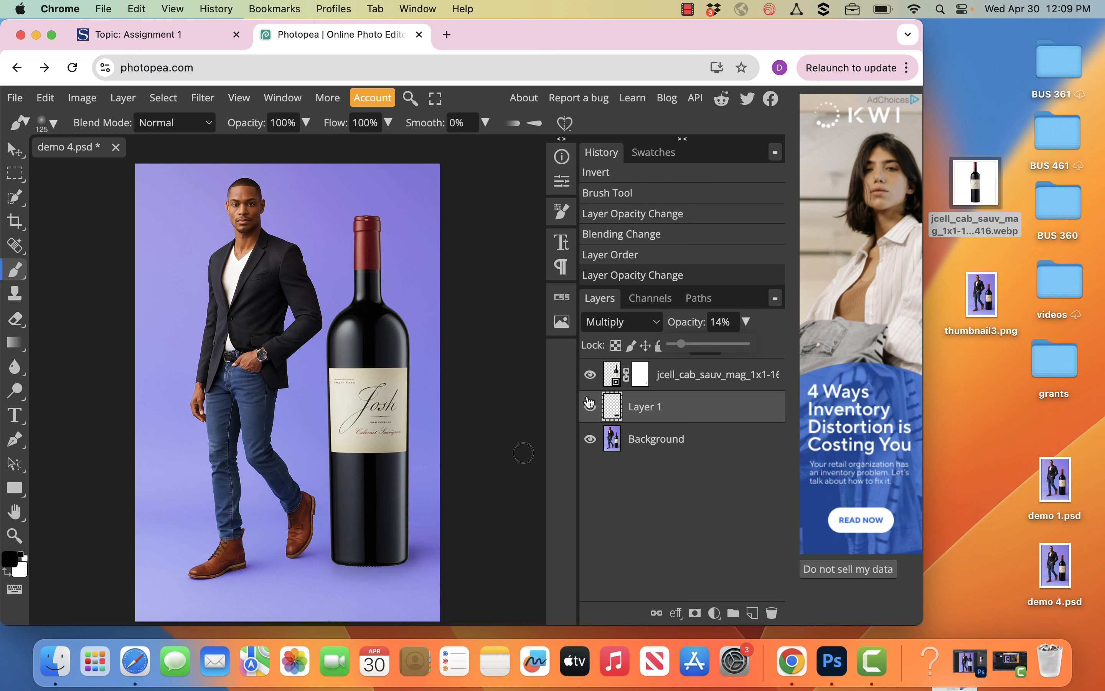
Toggle the visibility of Background and Layer 1 off and on to check the bottle's shadow
click(590, 438)
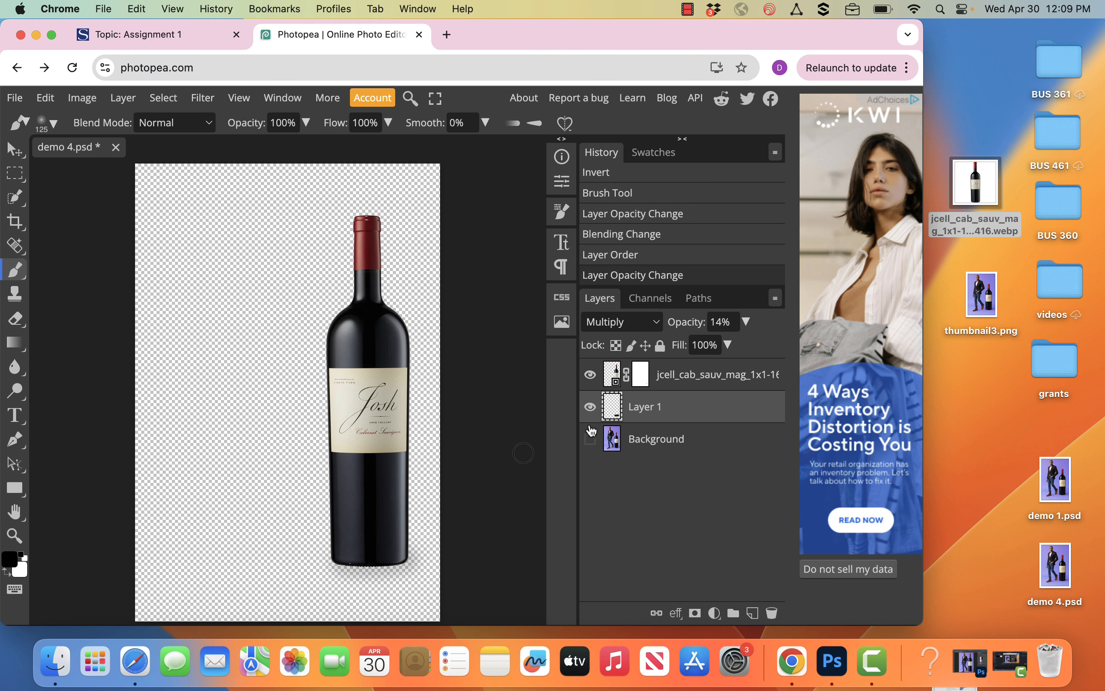
click(591, 439)
click(591, 407)
click(590, 407)
Save demo 4.psd to PeaDrive and export it as the JPG demo 4 at 1024 × 1536 px and 70% quality
click(15, 97)
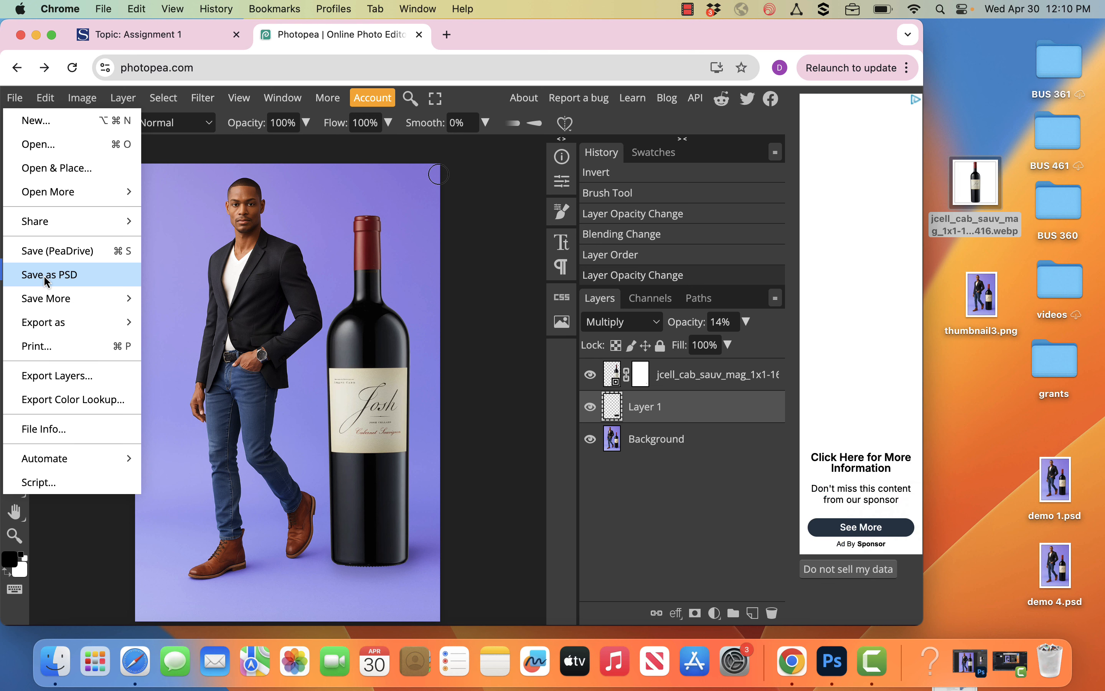
click(51, 252)
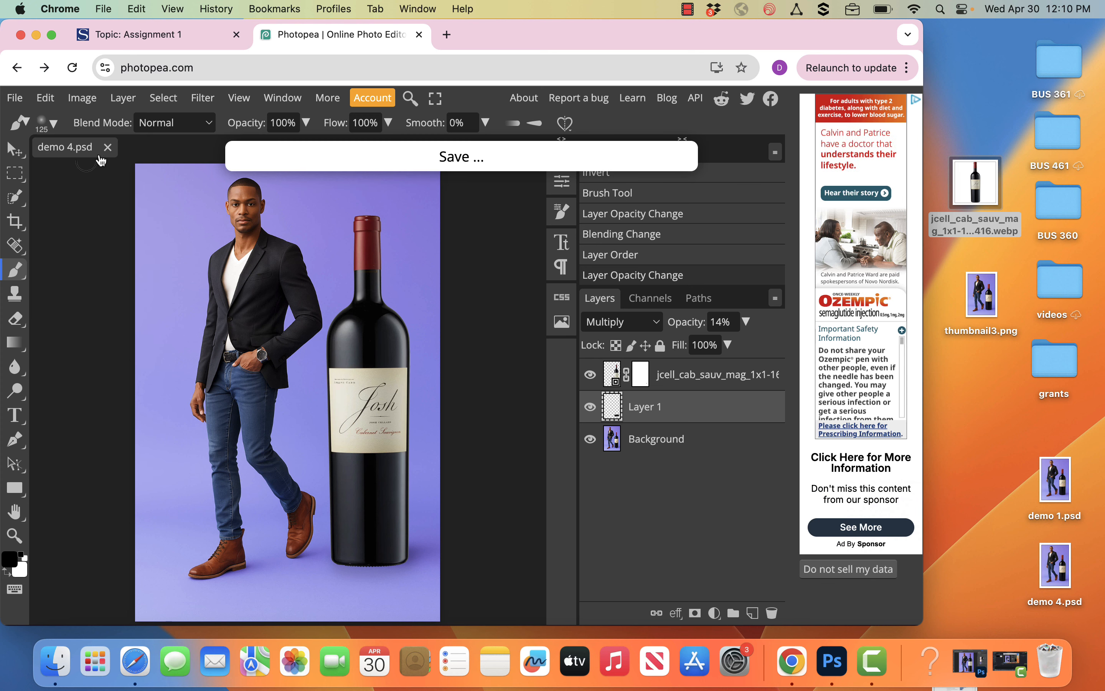
click(17, 97)
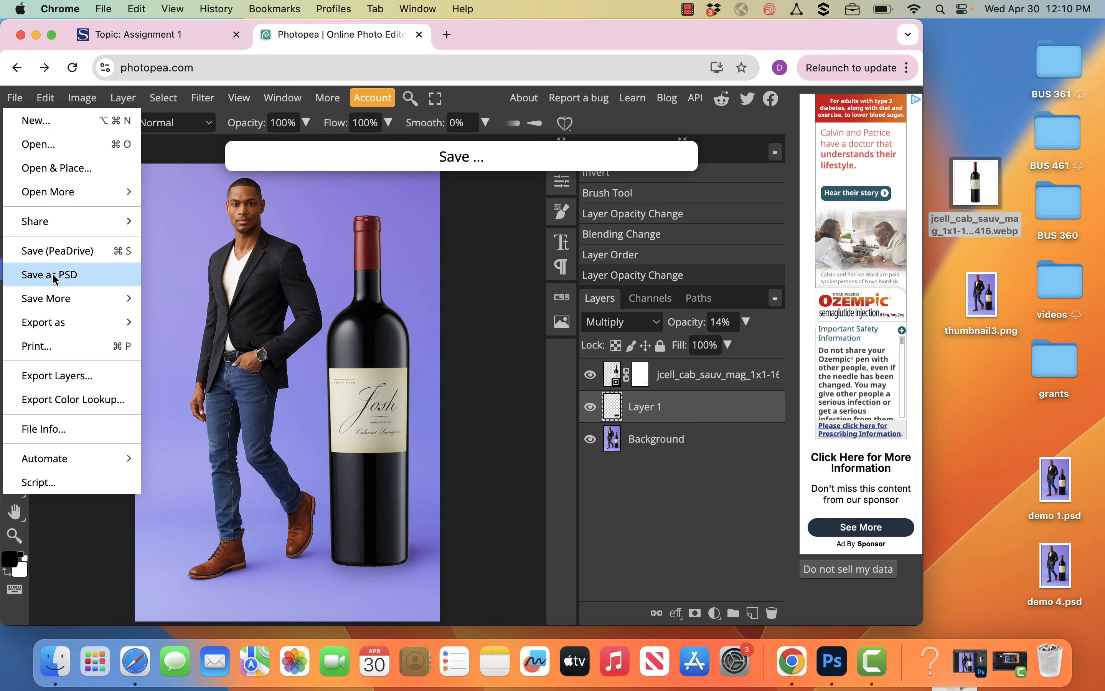
mouse_move(71, 322)
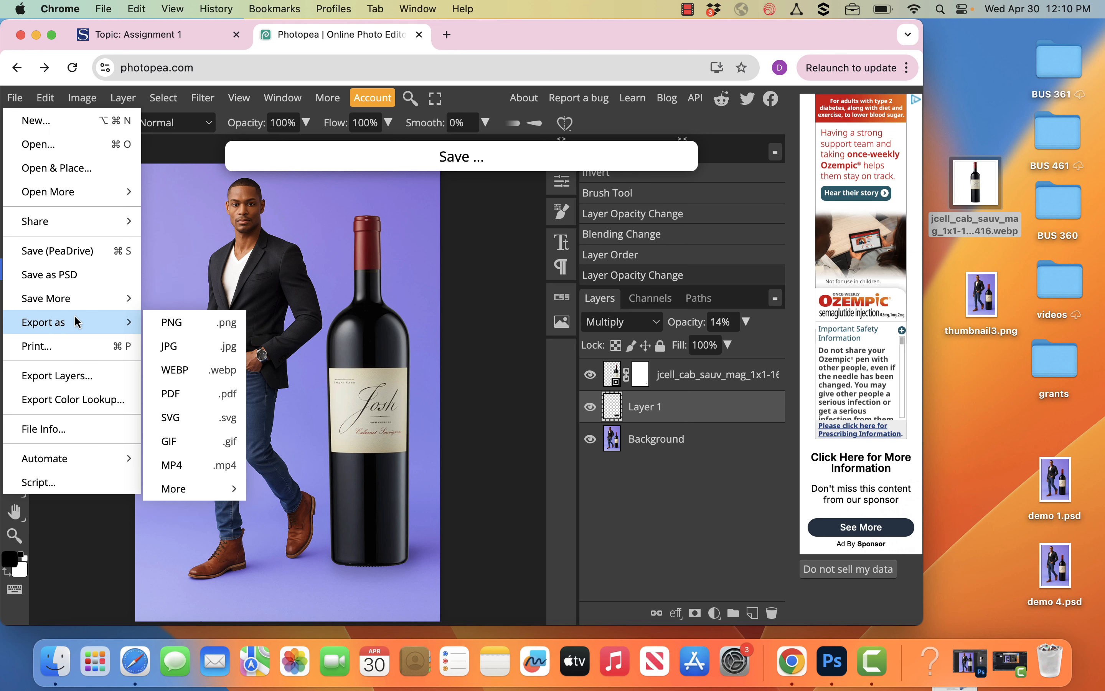
click(187, 350)
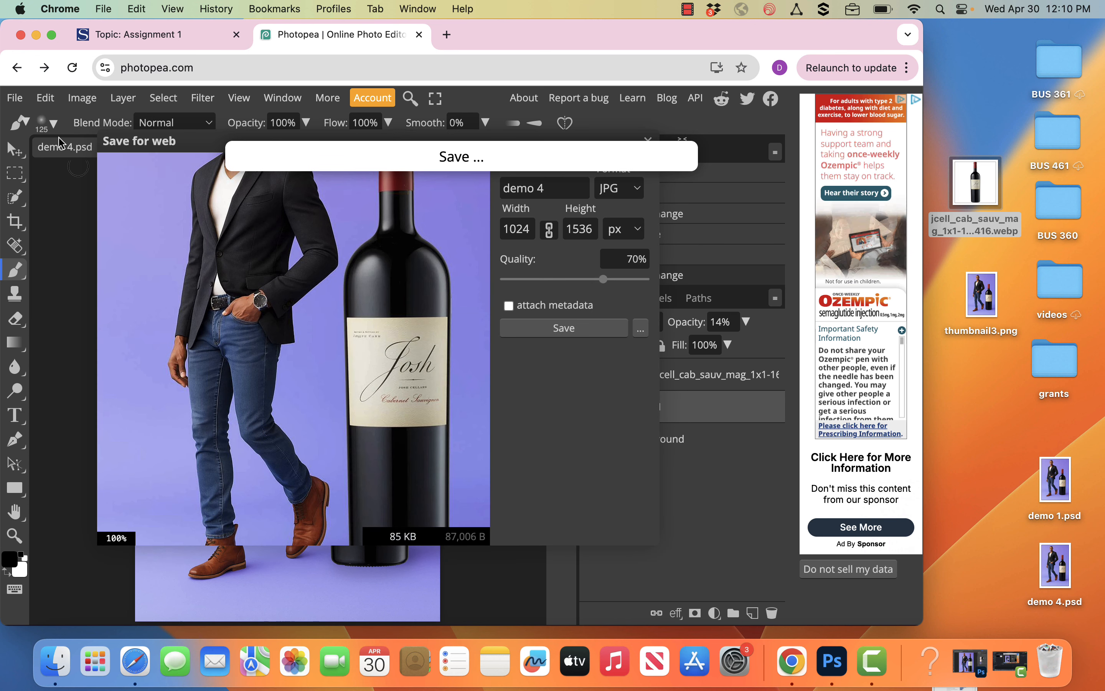
click(596, 329)
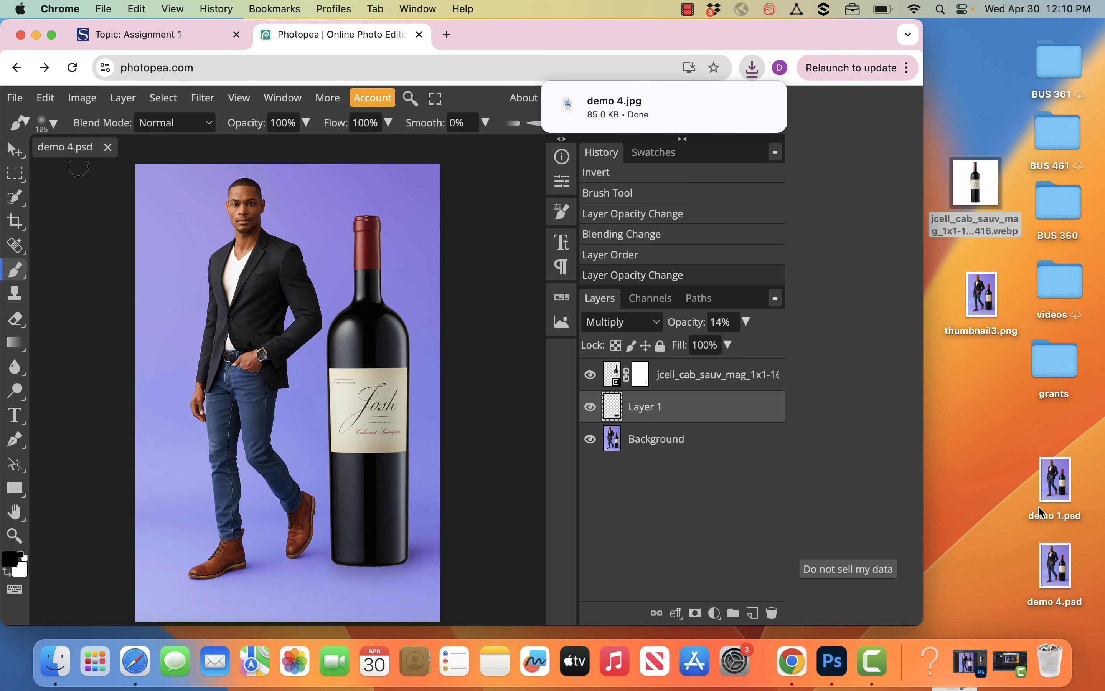
Move the downloaded demo 4.jpg from the recent downloads to the desktop above the bottle image
drag(924, 179, 921, 180)
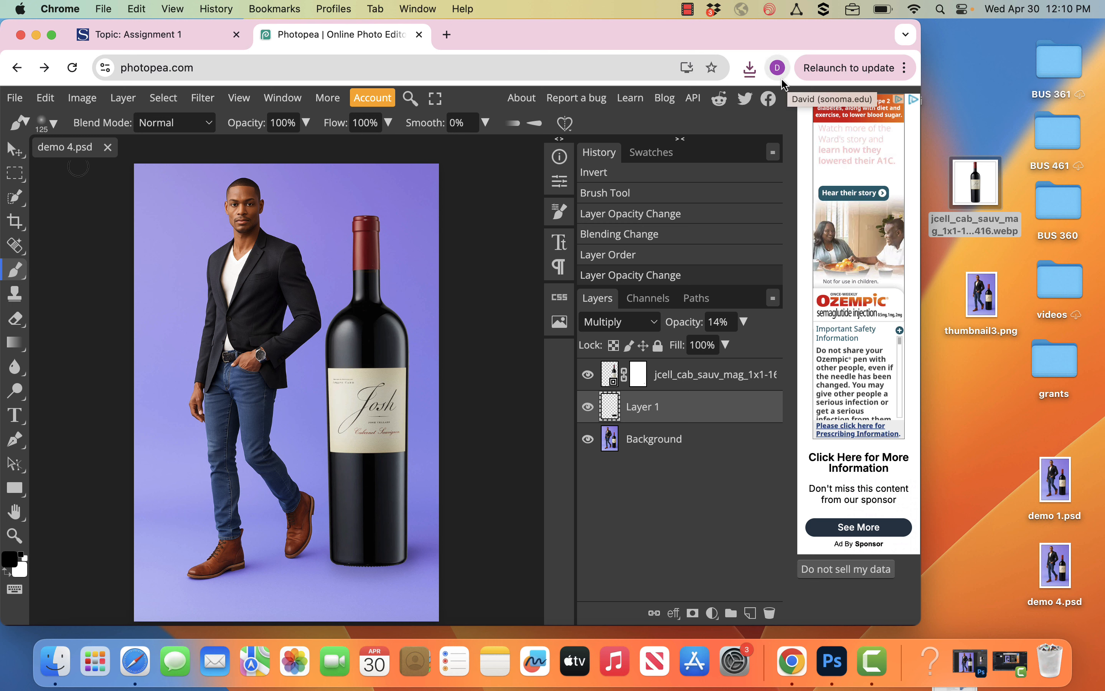
click(750, 68)
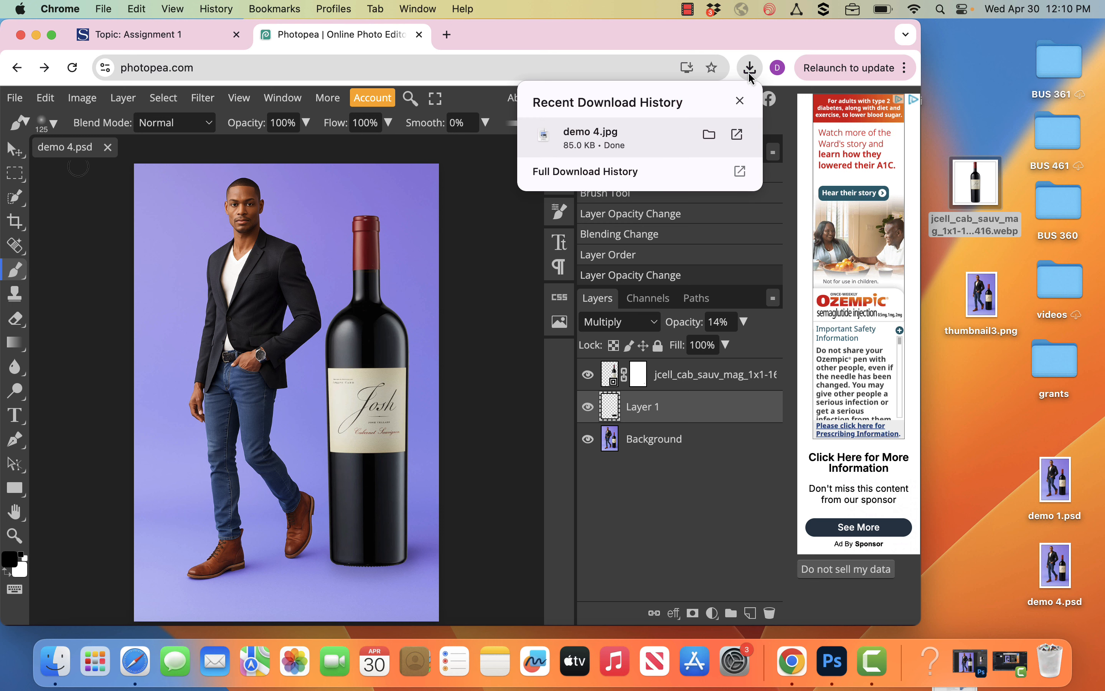
click(984, 113)
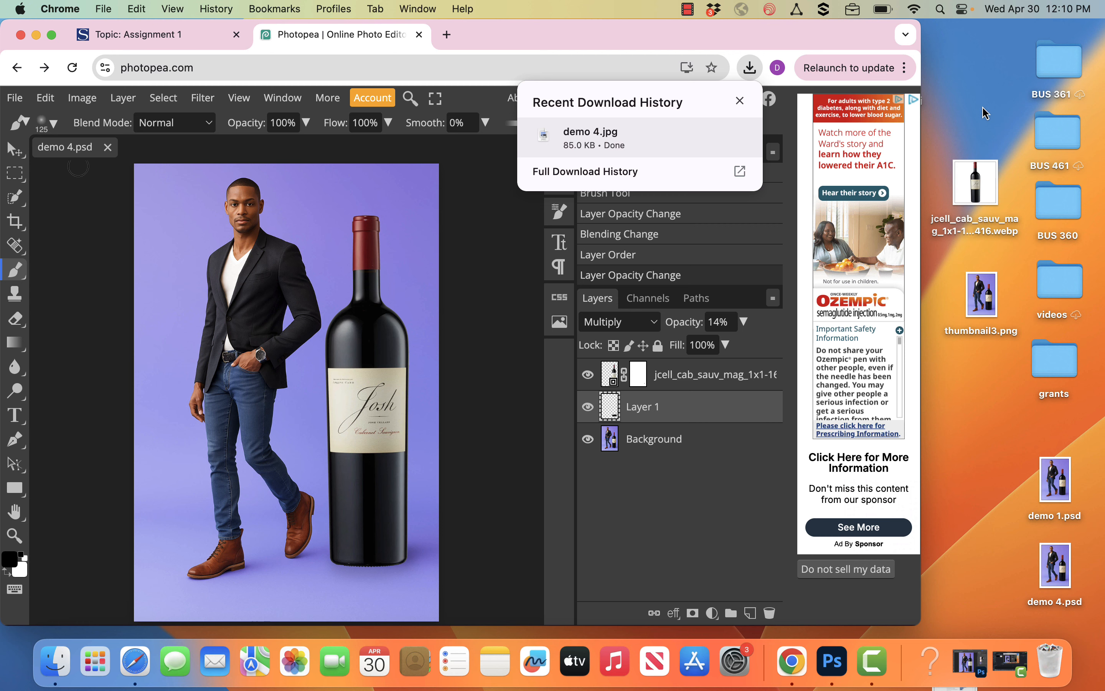
Open demo 4.jpg from the desktop in Preview, examine the bottle and its label up close, and close the image
double_click(985, 114)
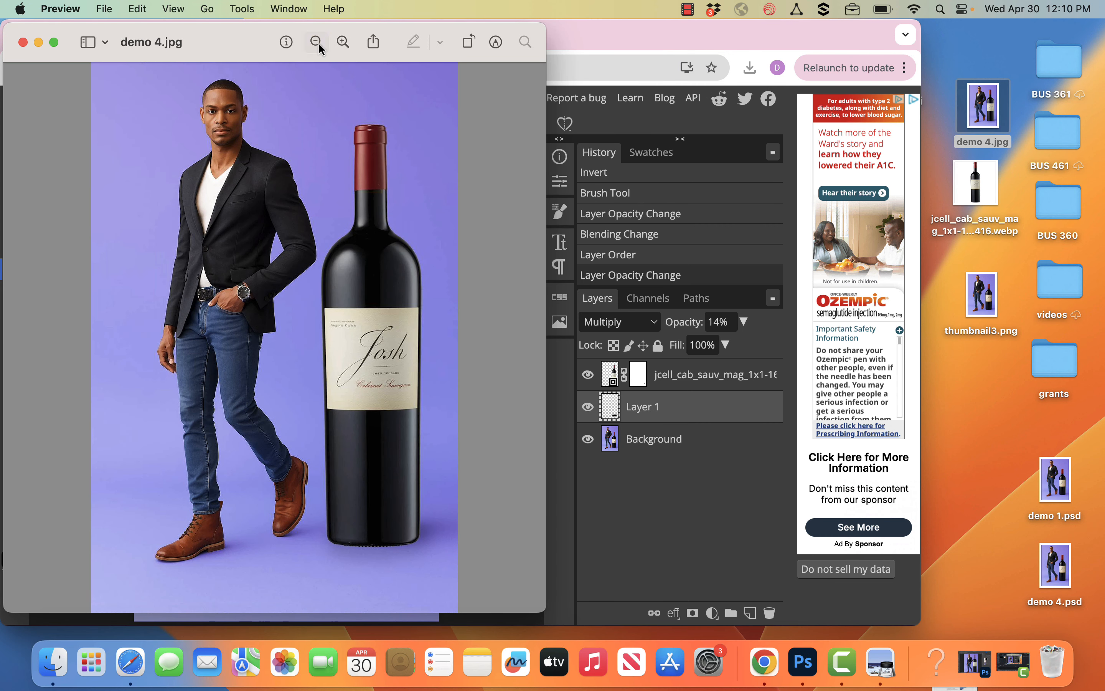
click(344, 42)
click(343, 42)
click(344, 42)
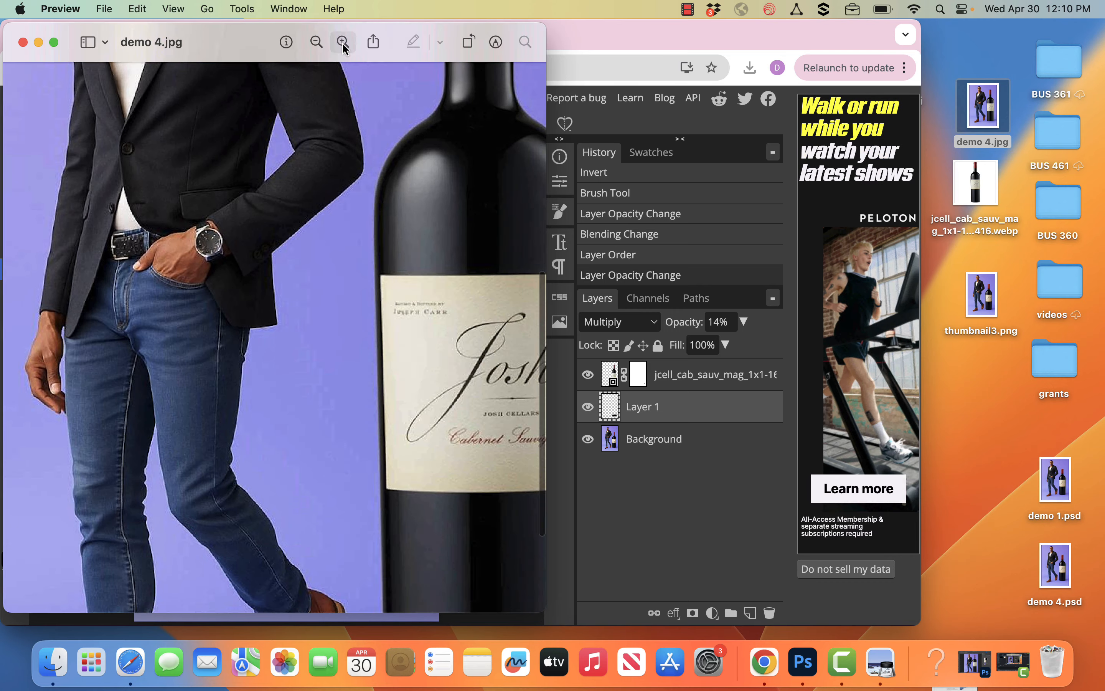
scroll(411, 393, right, 5)
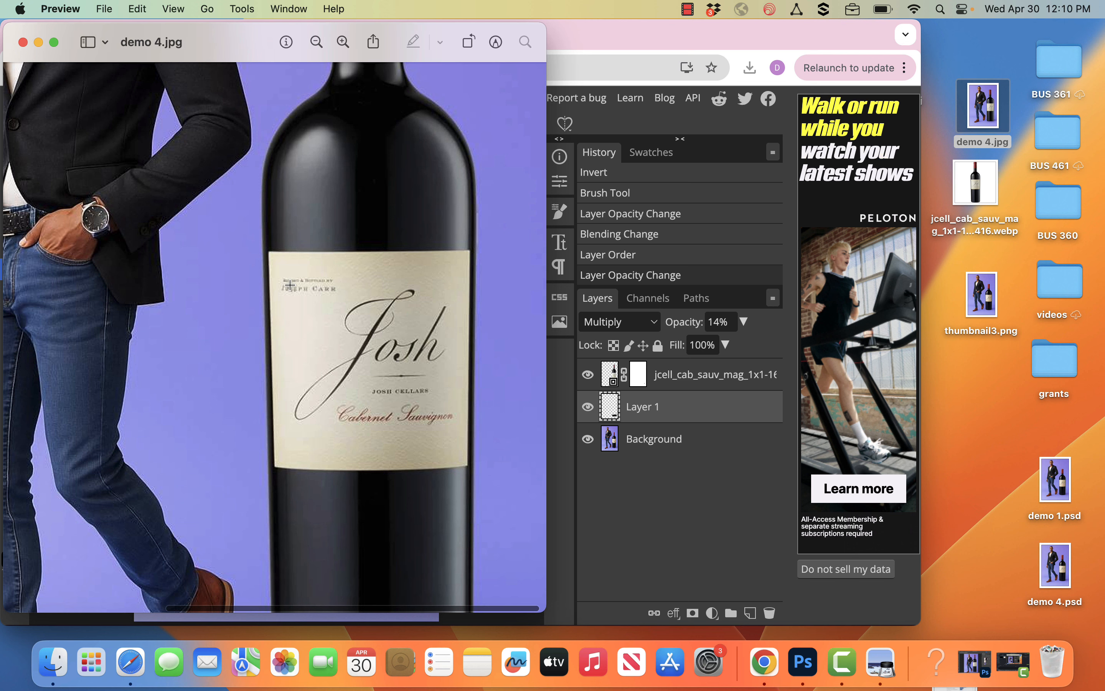
click(23, 43)
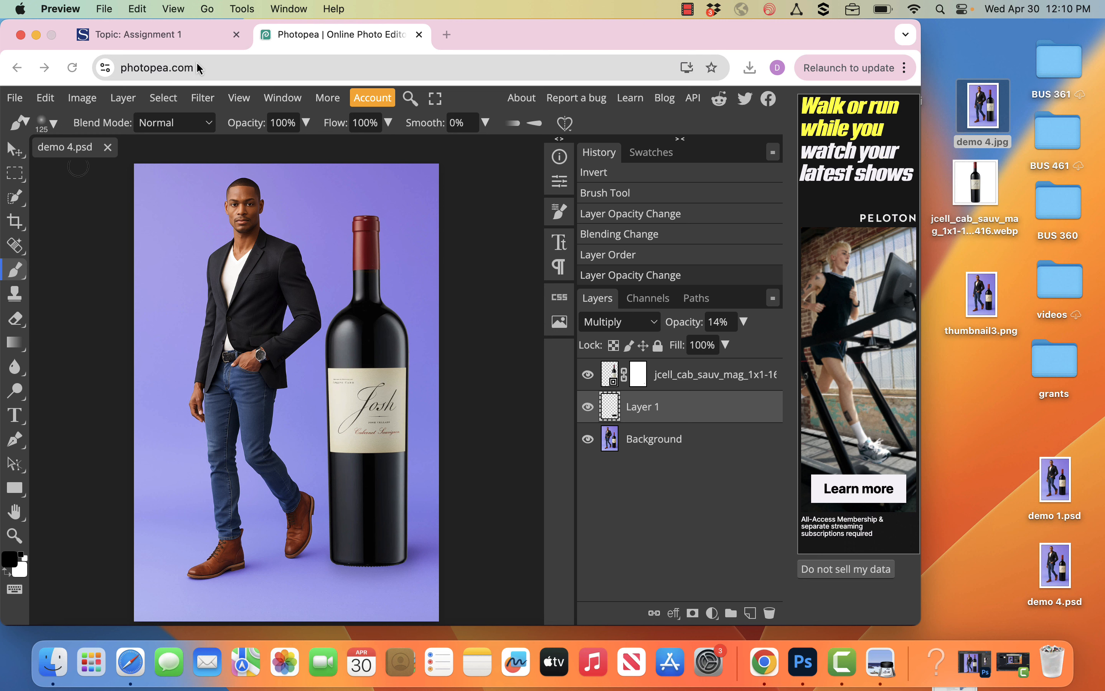
Reload Photopea and reopen demo 4.psd from the BUS 361 Summer 2025 folder on PeaDrive
click(271, 73)
key(Return)
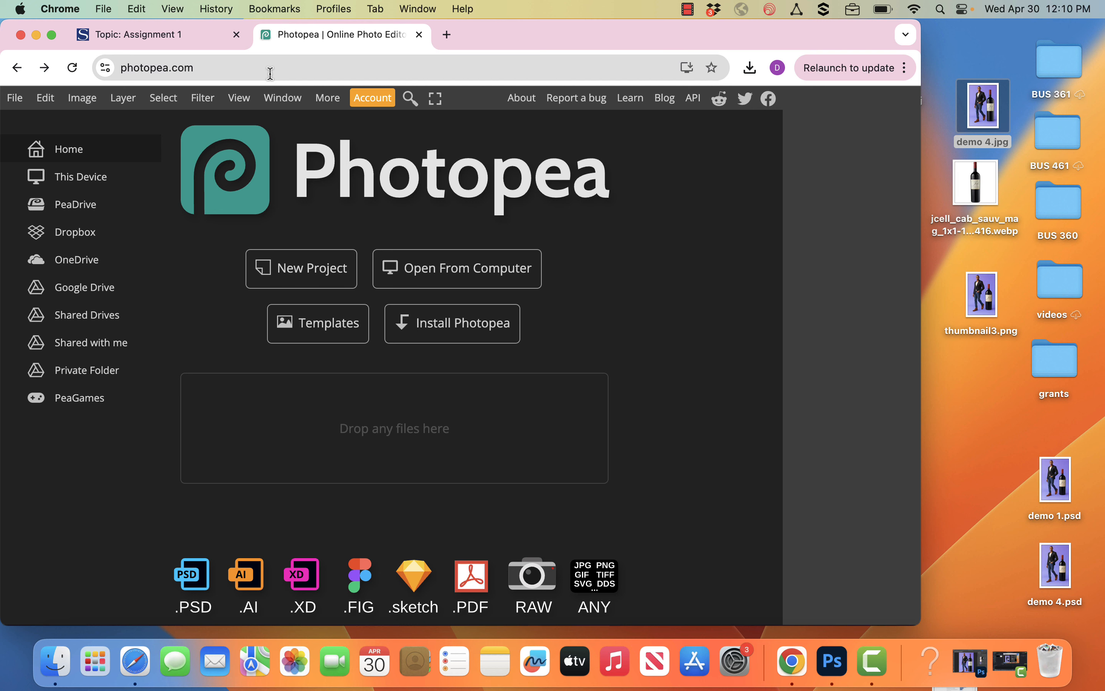
click(76, 206)
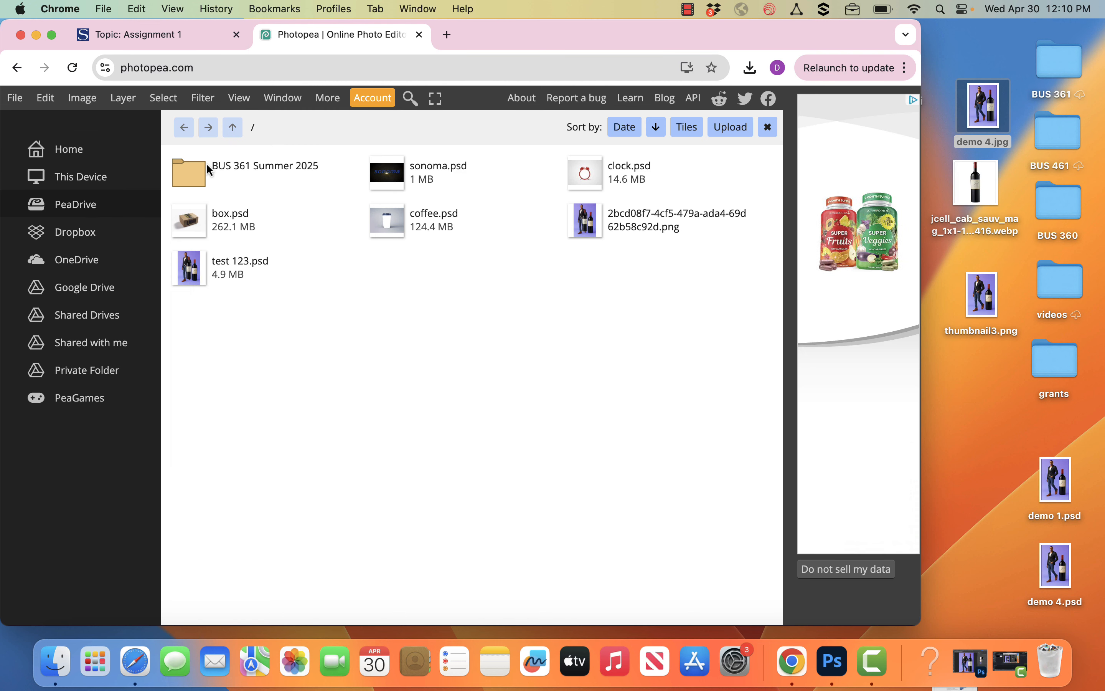
click(221, 166)
double_click(220, 165)
double_click(220, 166)
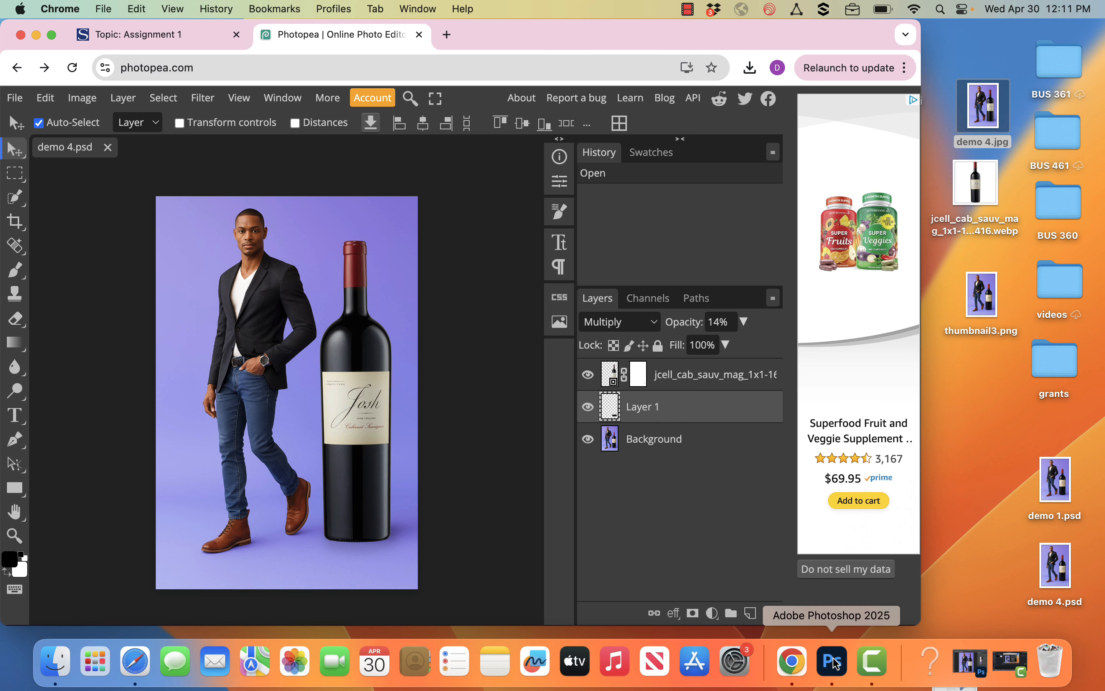
Switch to Adobe Photoshop, open thumbnail3.png from the desktop, and save it there as thumbnail3.psd in Photoshop format
click(839, 677)
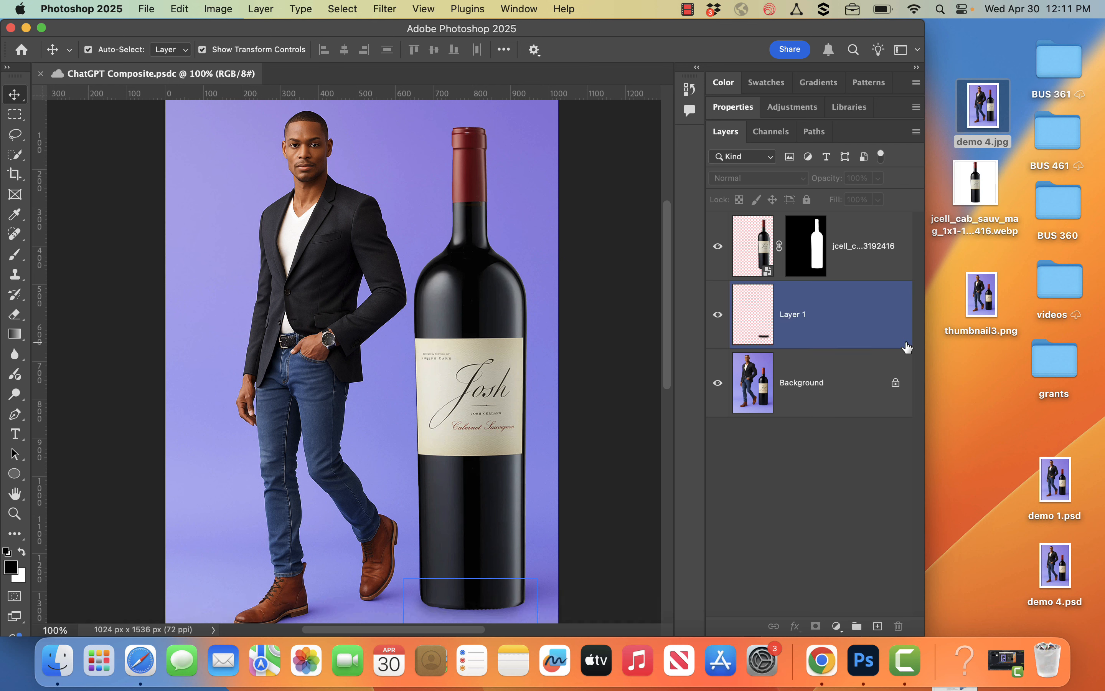
drag(988, 312, 865, 672)
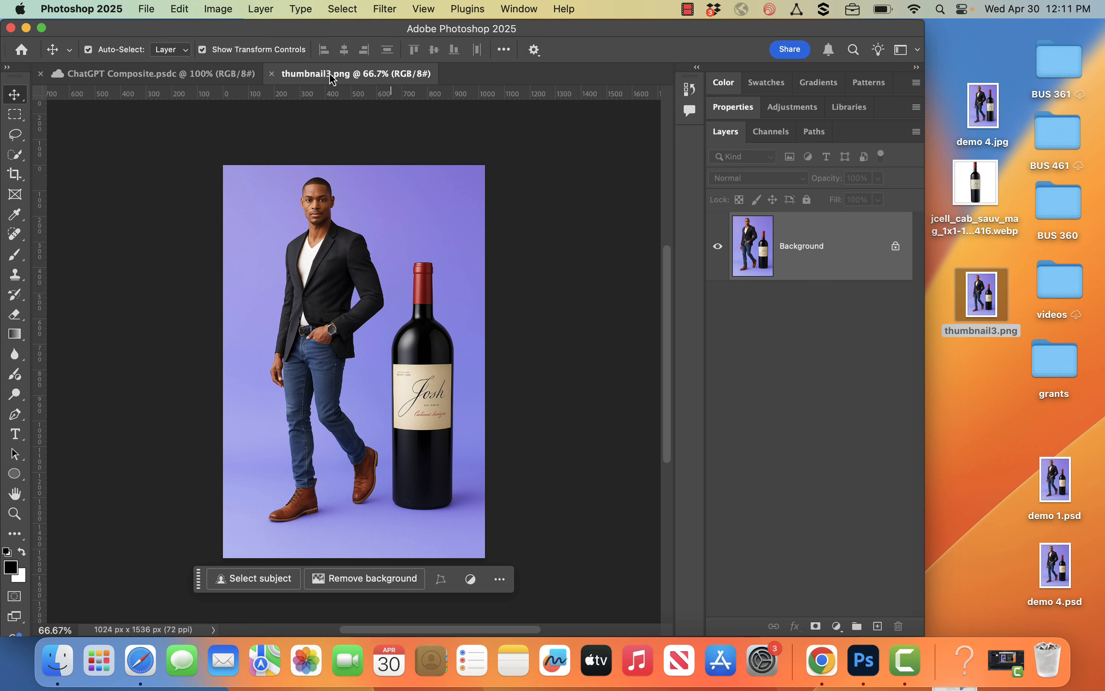
click(147, 9)
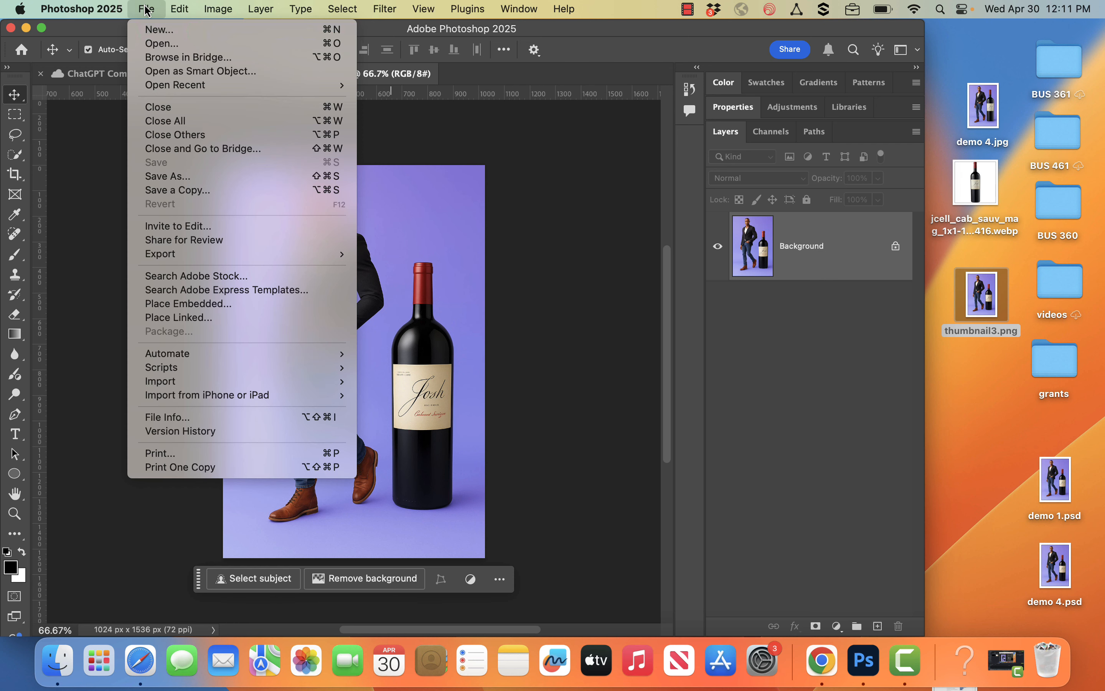
click(190, 177)
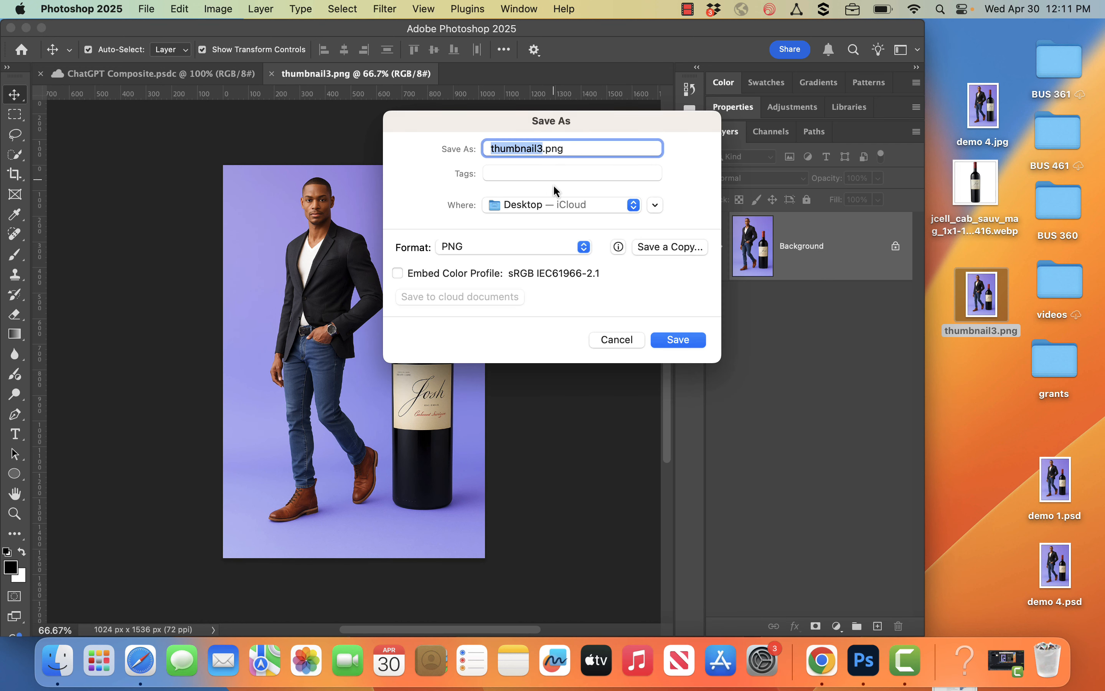
click(577, 246)
click(541, 31)
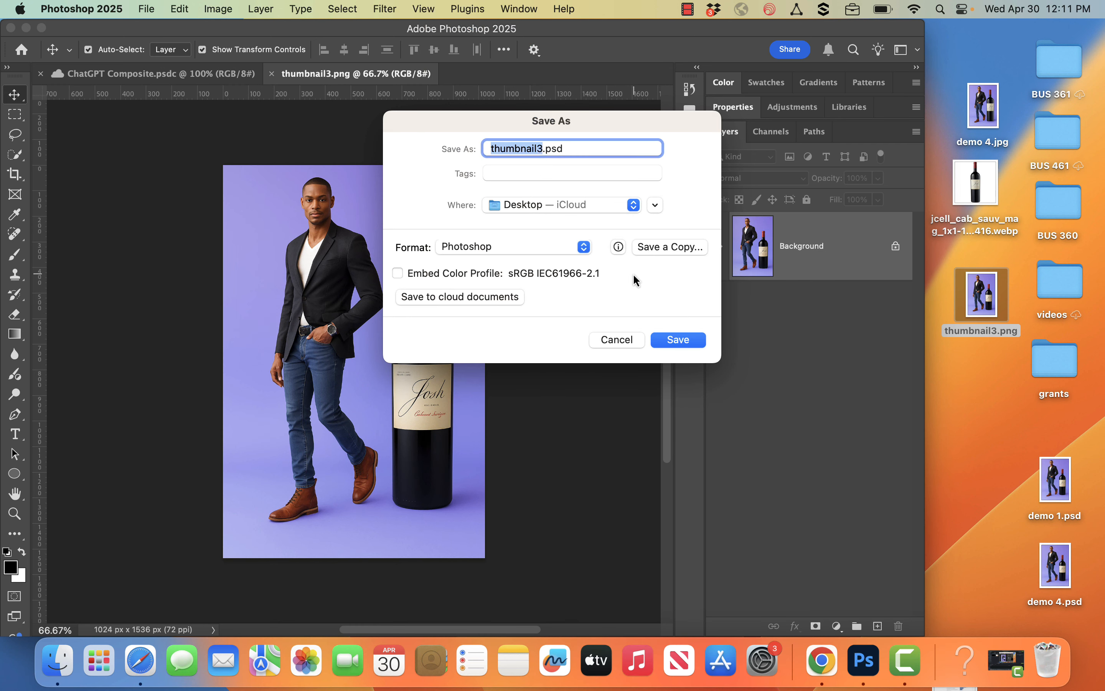
click(678, 340)
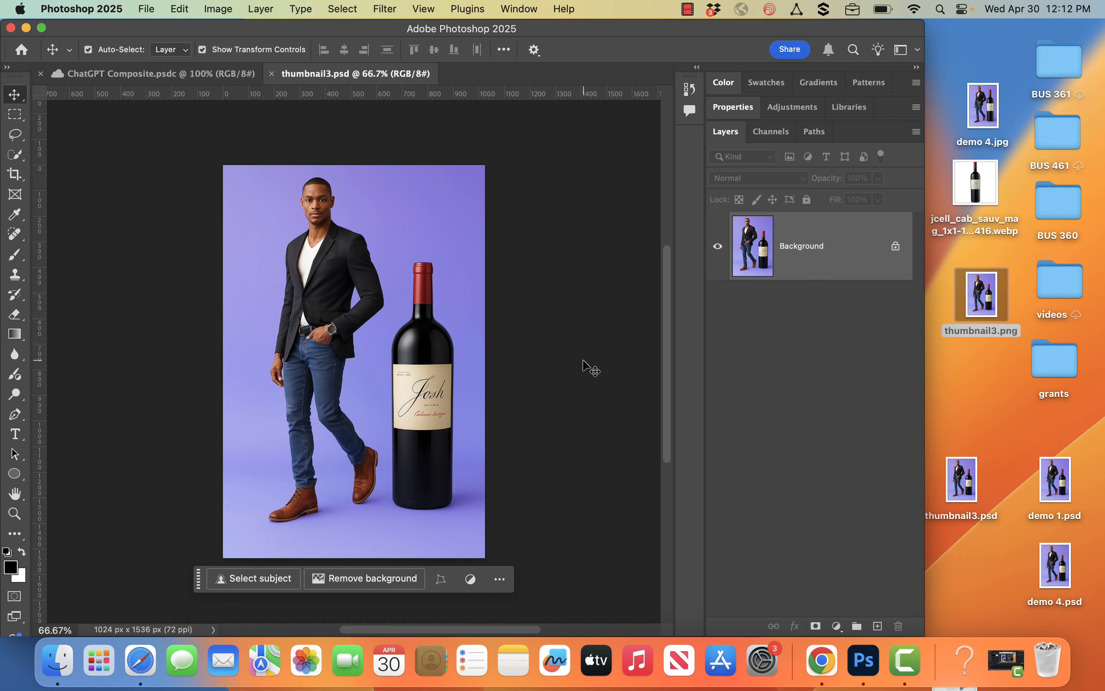
Place the desktop's wine bottle webp over the AI-generated bottle and scale it to 97.64% so that it covers the original
drag(975, 180, 425, 375)
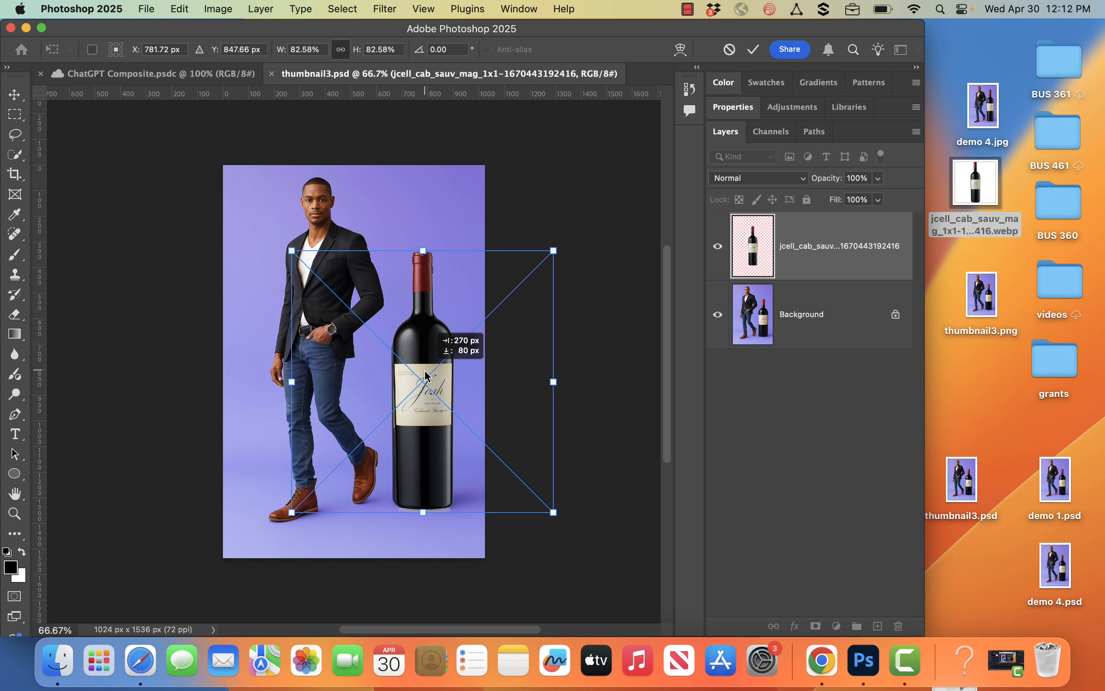
drag(426, 374, 425, 376)
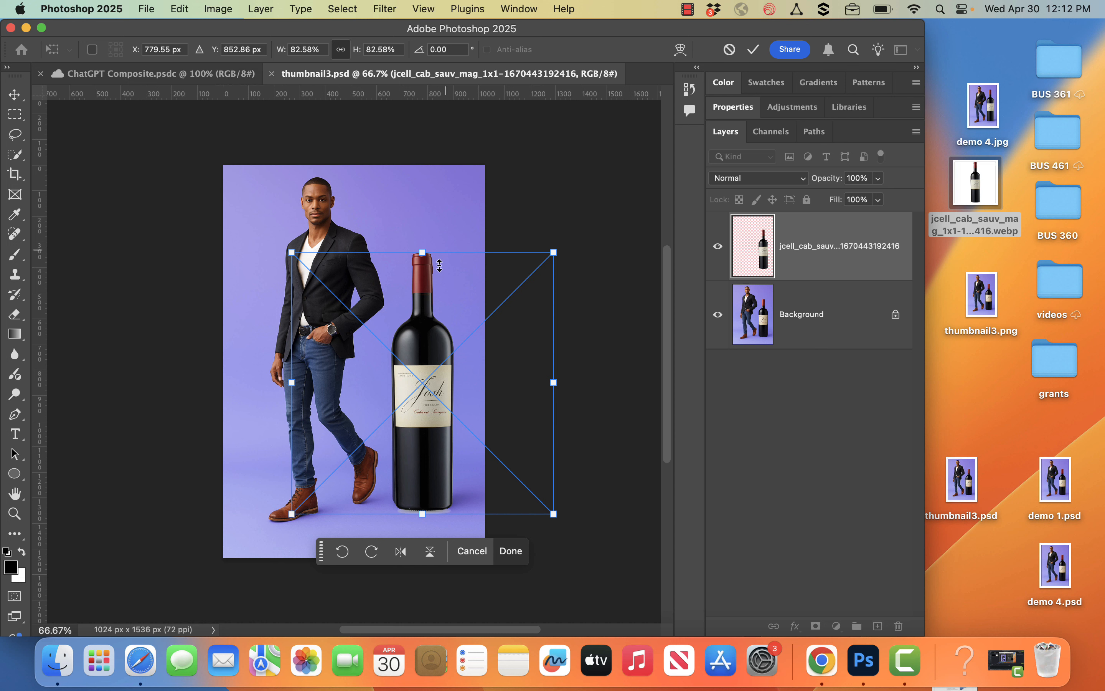
drag(426, 255, 429, 213)
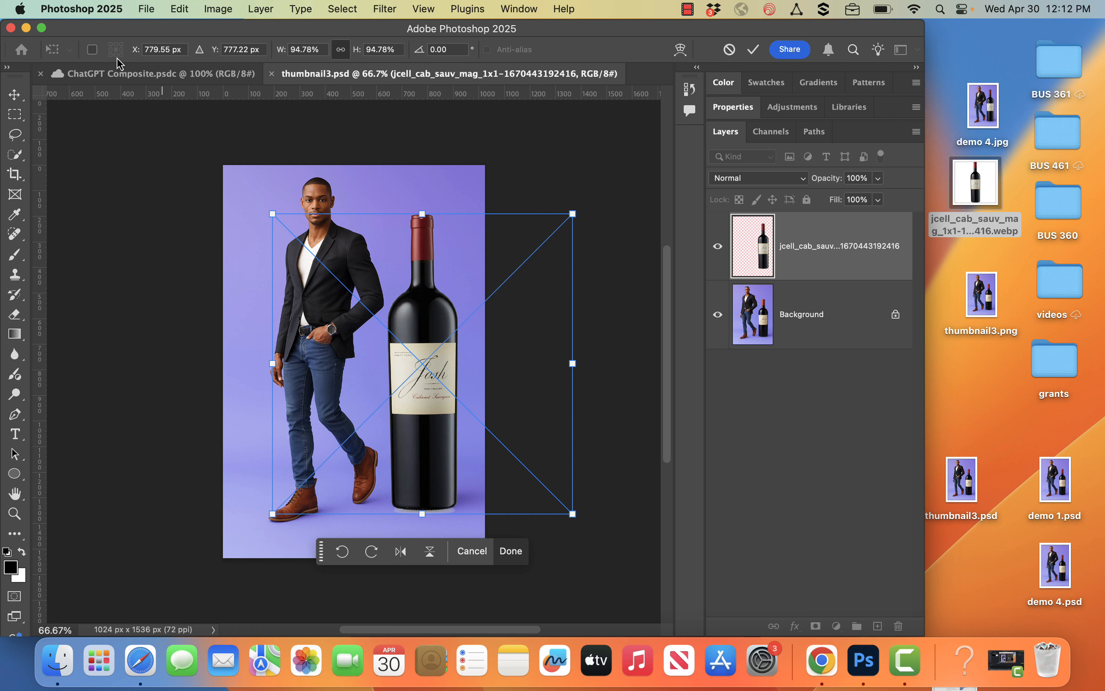
drag(426, 215, 426, 211)
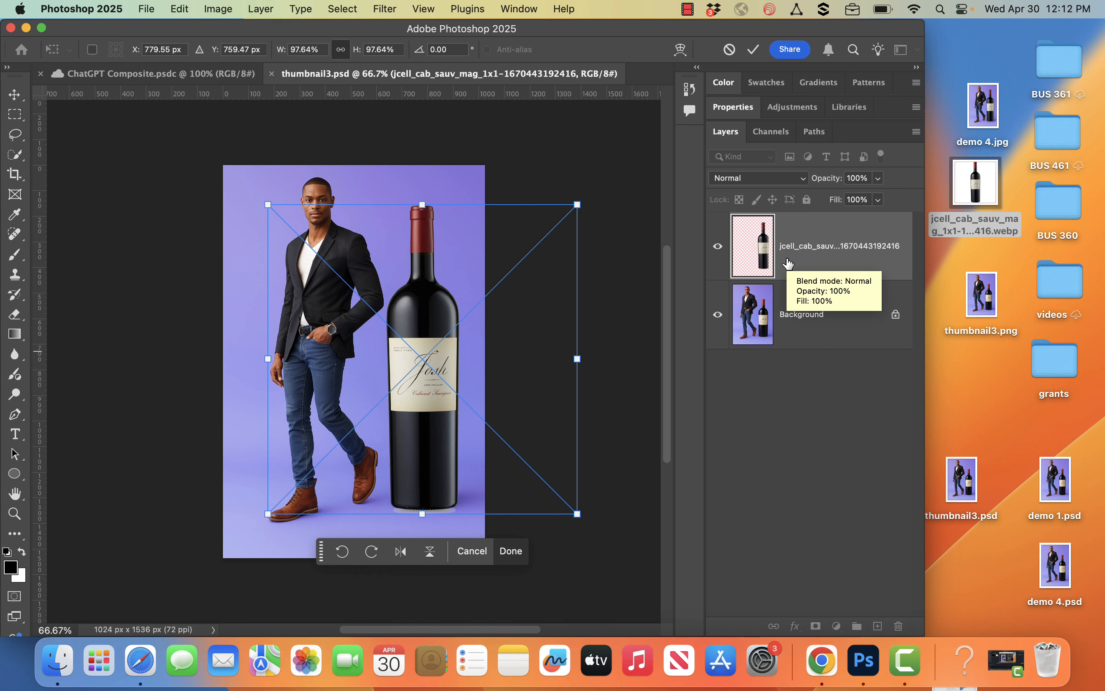
click(753, 50)
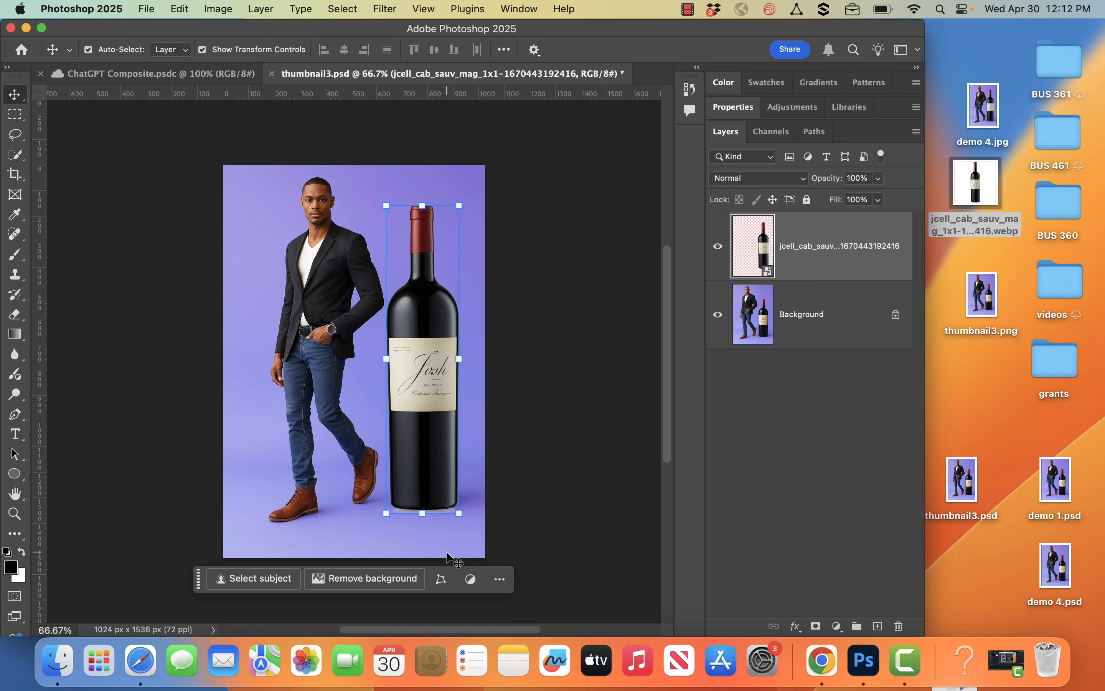
key(Return)
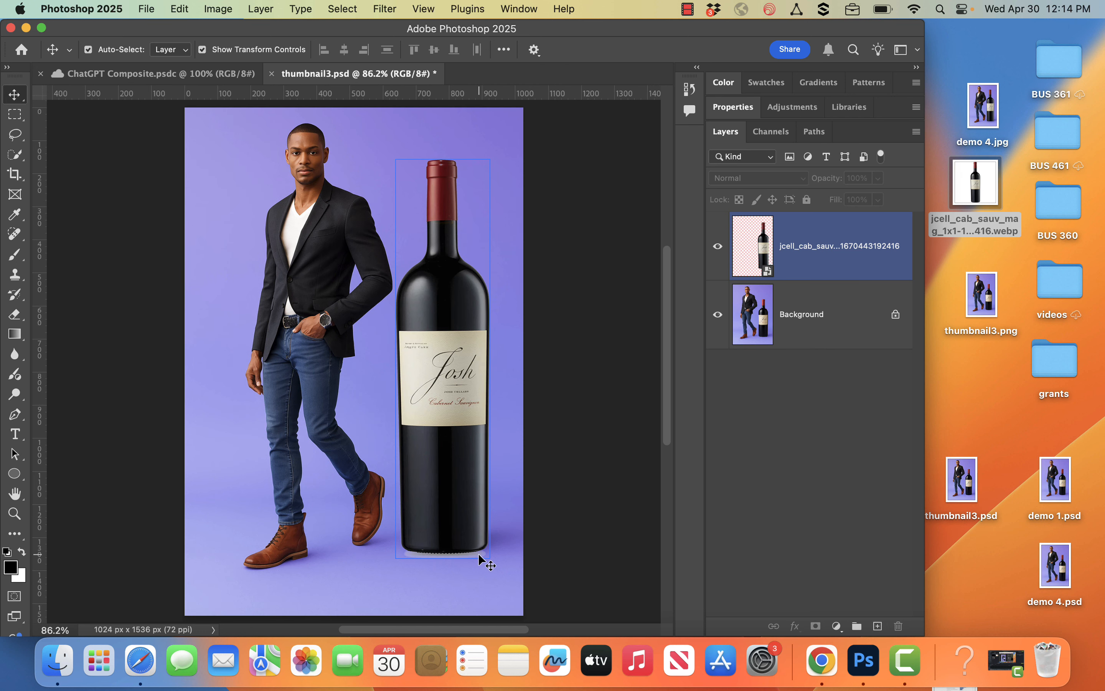
Remove the white background from the placed bottle layer and dismiss the cloud processing offer
click(764, 257)
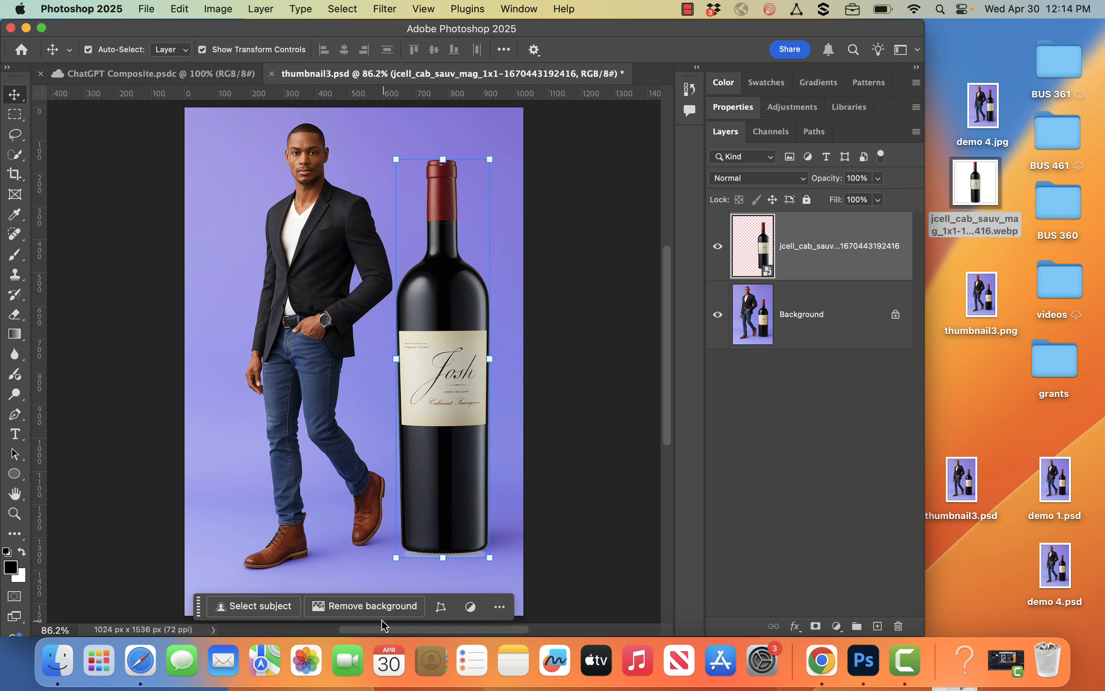
click(373, 607)
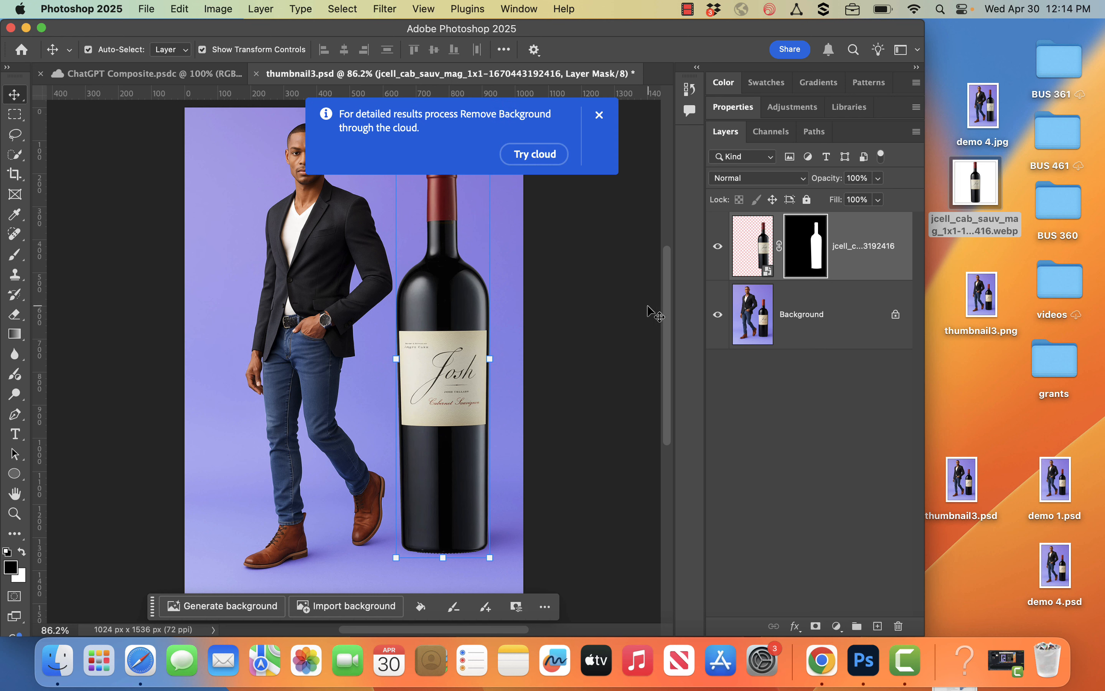
click(619, 284)
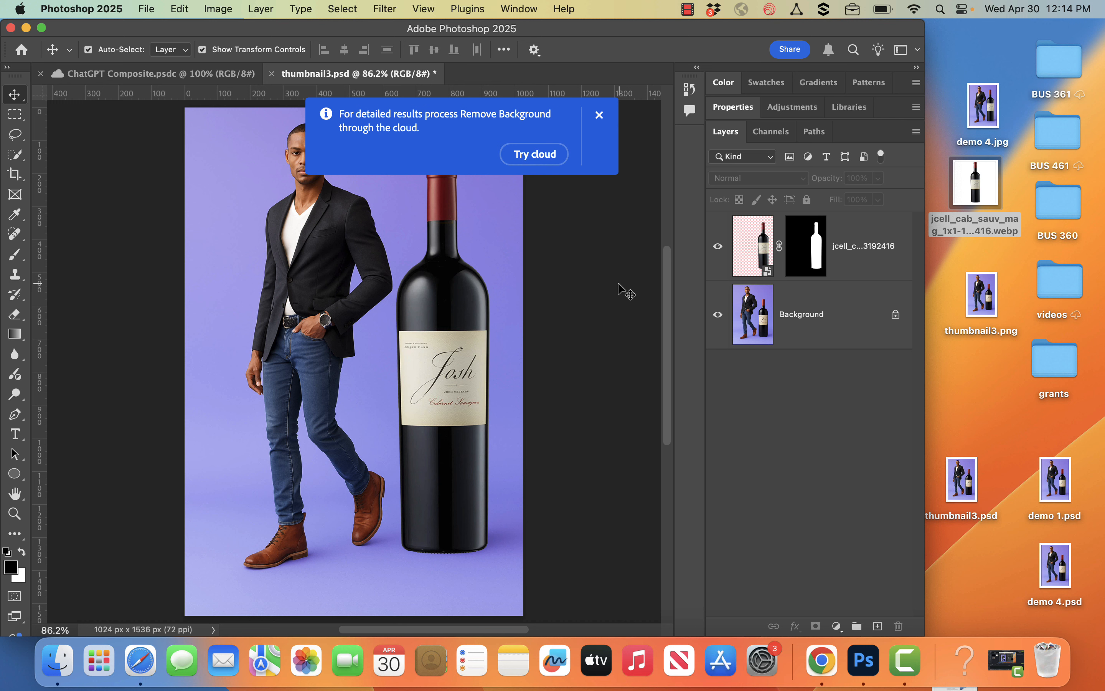
click(600, 115)
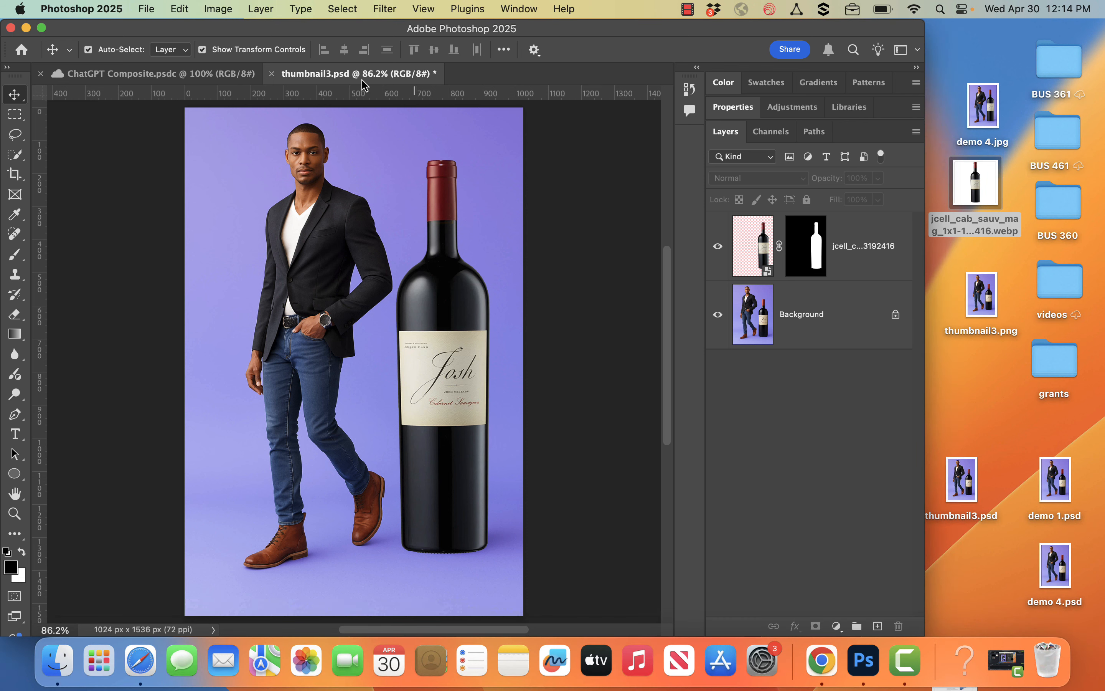
Save thumbnail3.psd with Maximize Compatibility enabled
click(146, 8)
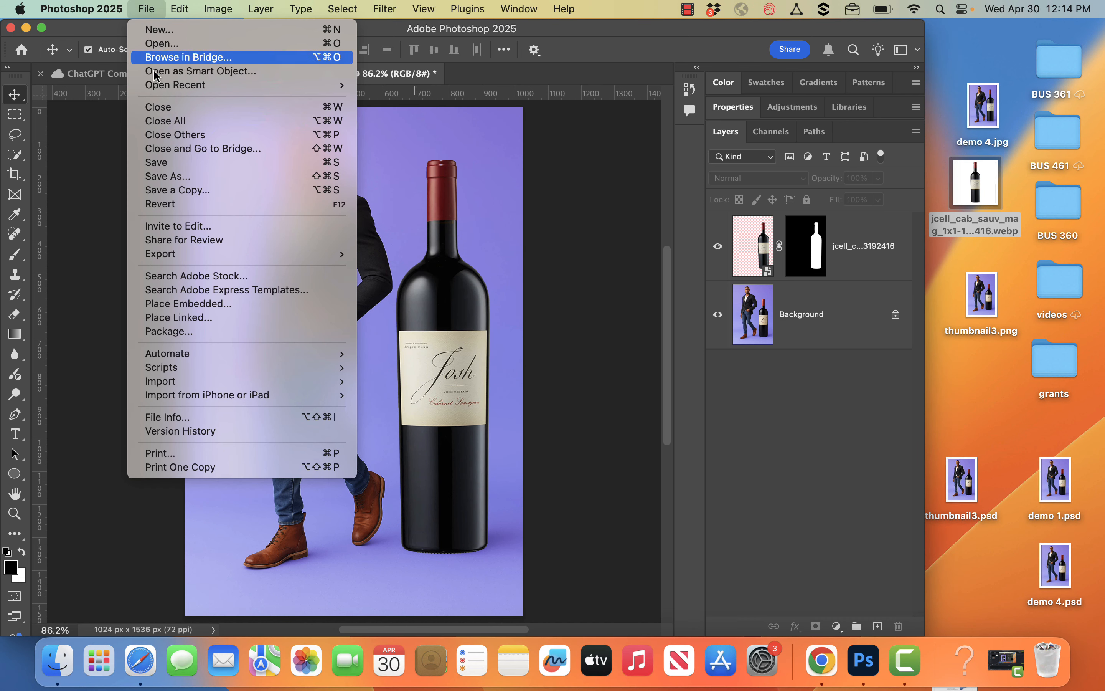
click(167, 169)
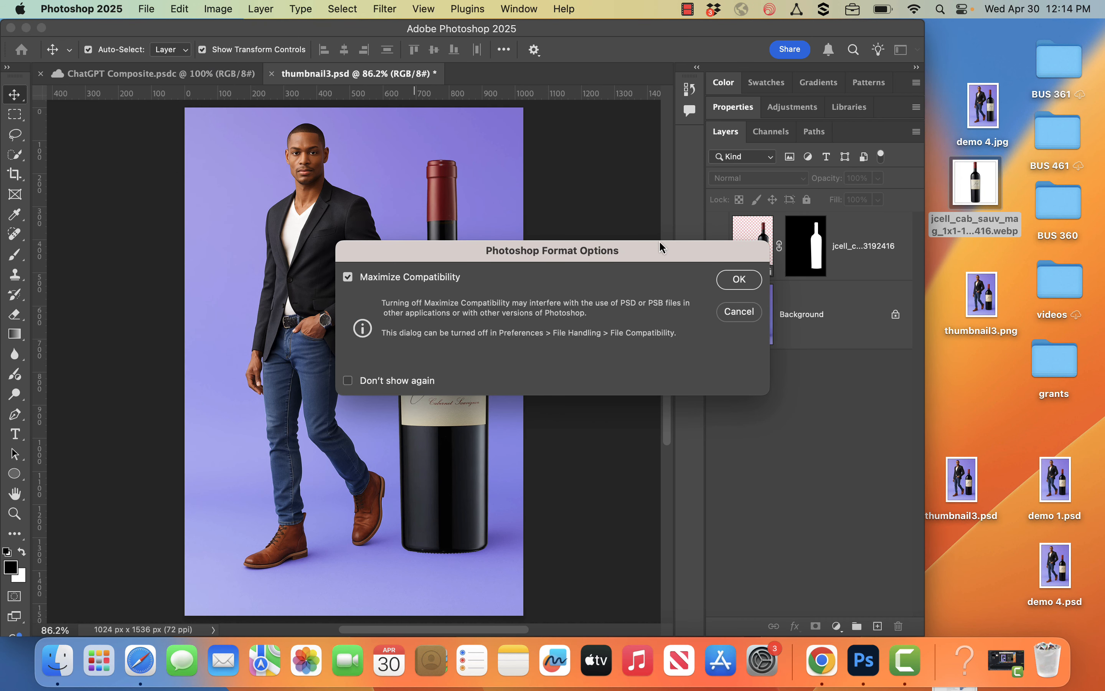
click(740, 279)
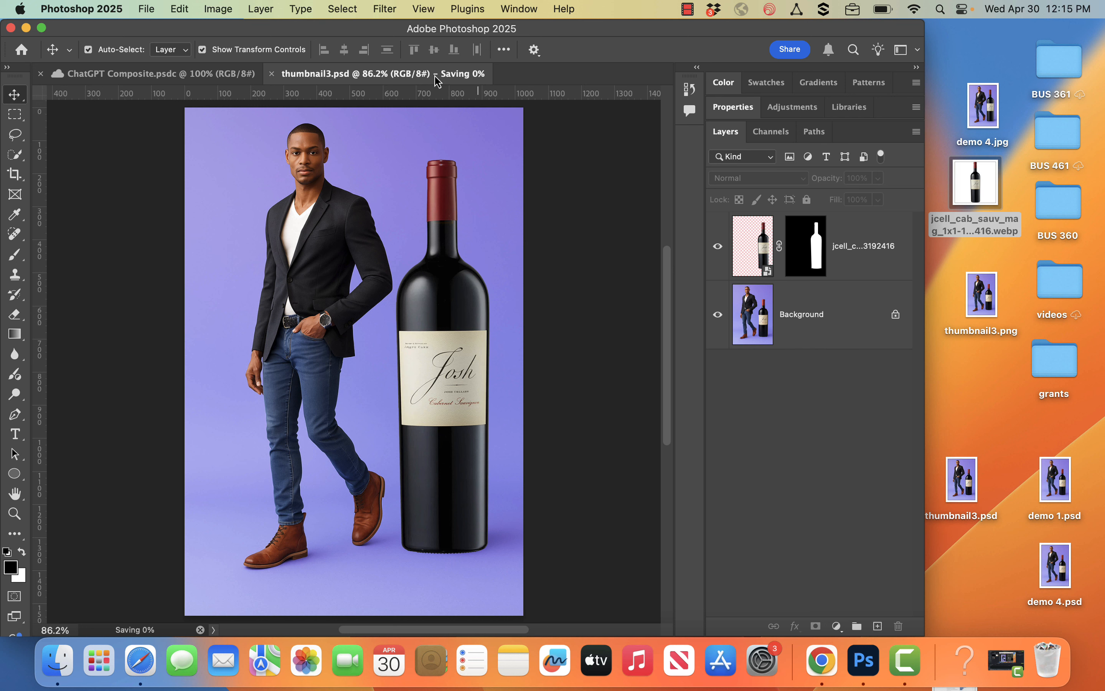
Add a new layer above the bottle layer and paint a black shadow along the bottle's base with a soft 60 px brush
click(737, 274)
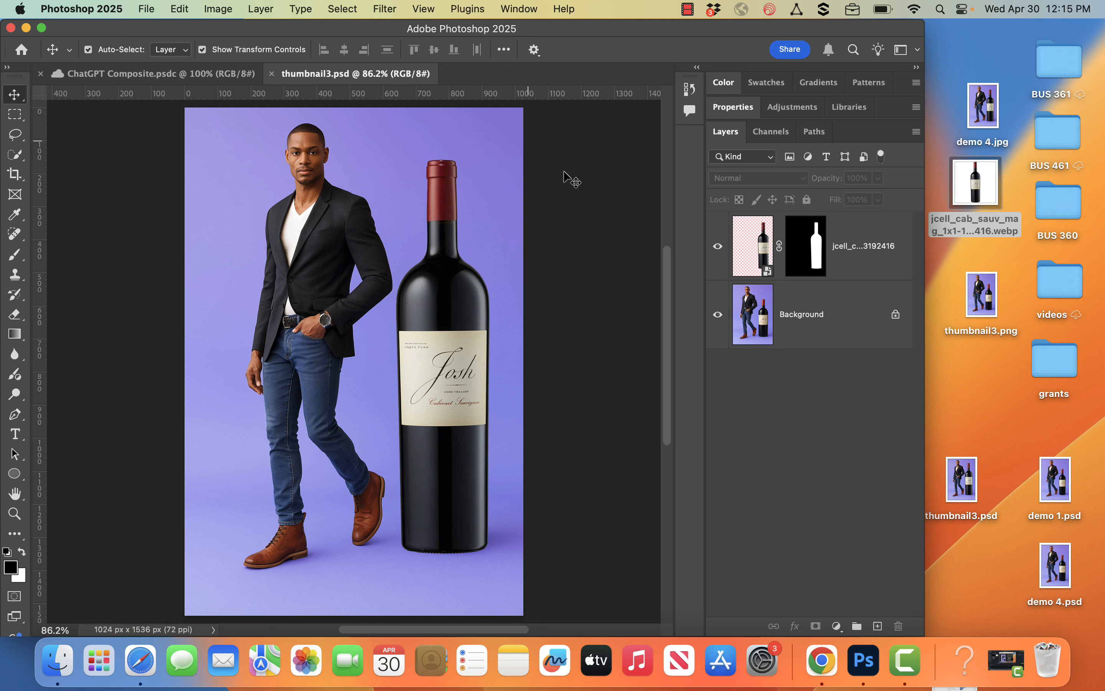
click(878, 627)
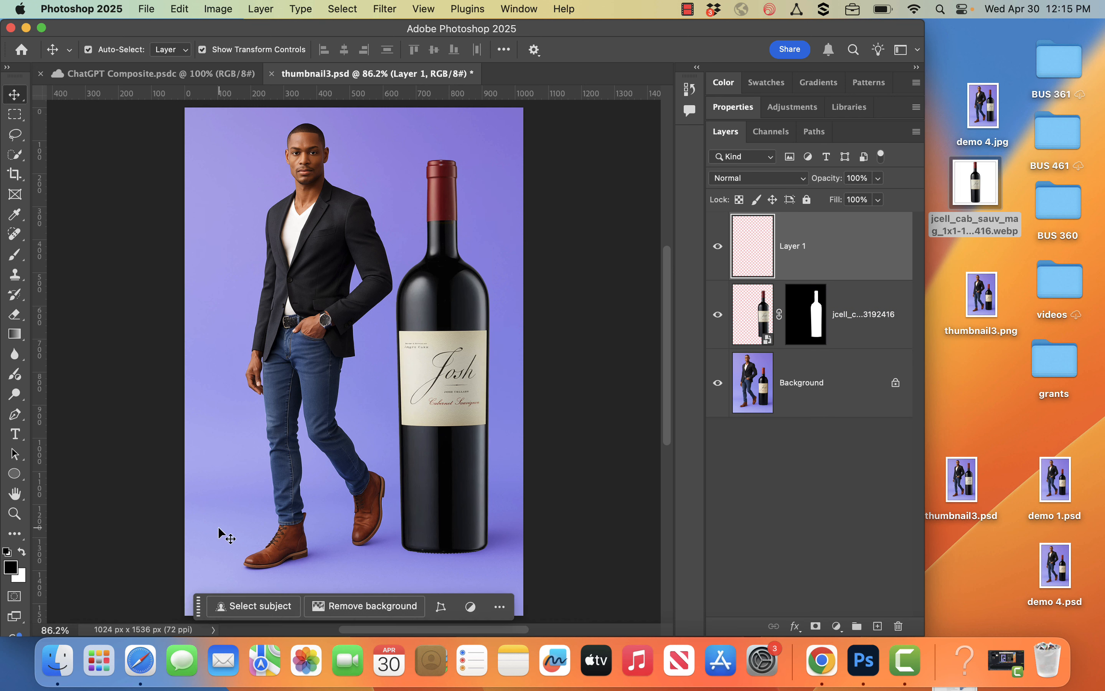
click(18, 260)
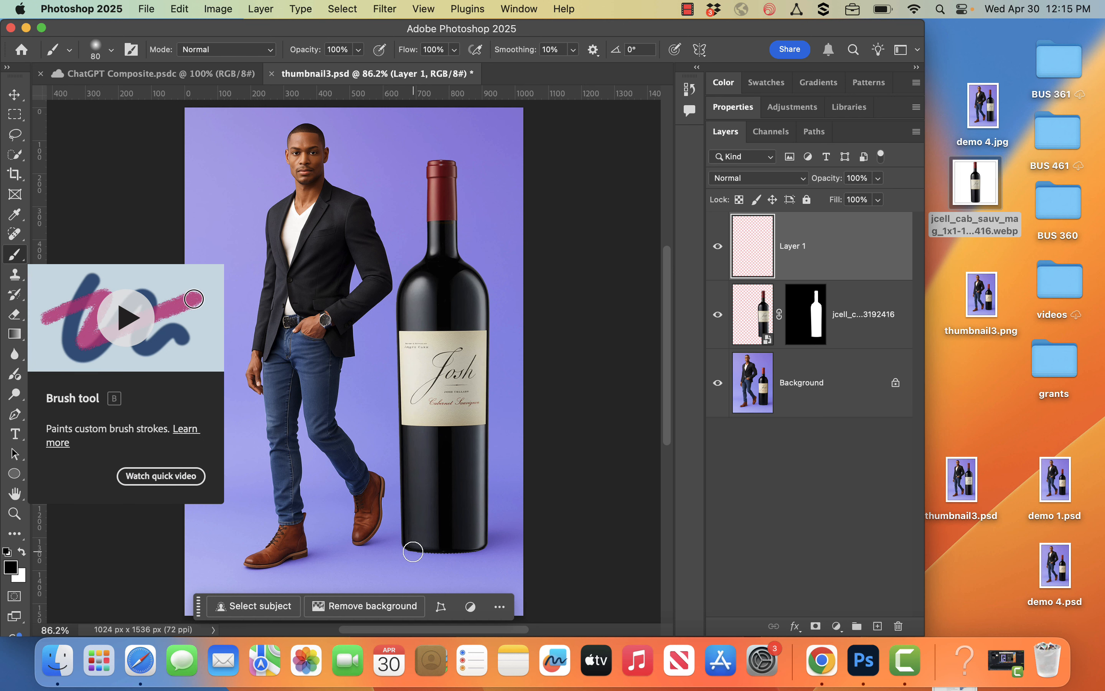
key(bracketleft)
key(bracketleft)
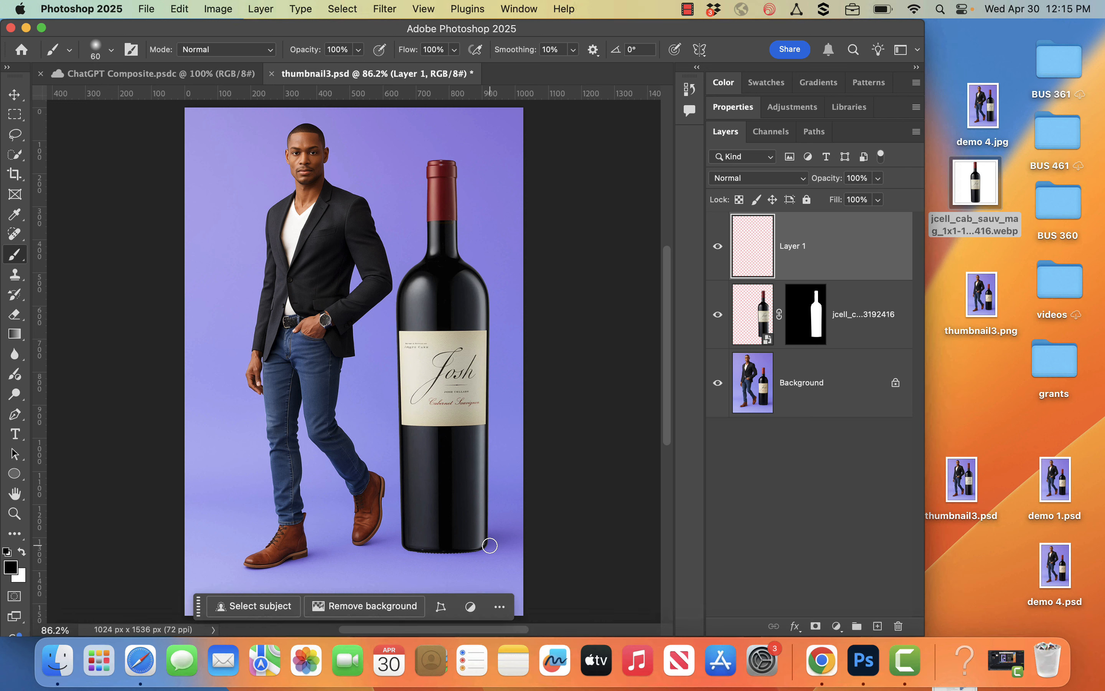
click(111, 50)
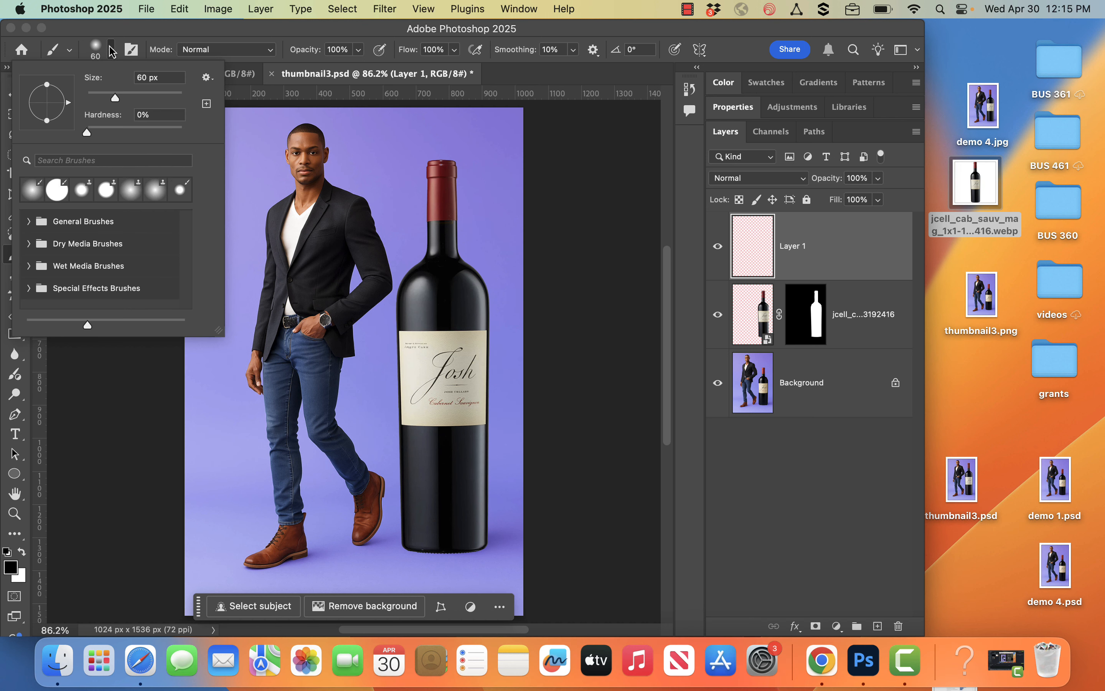
click(569, 183)
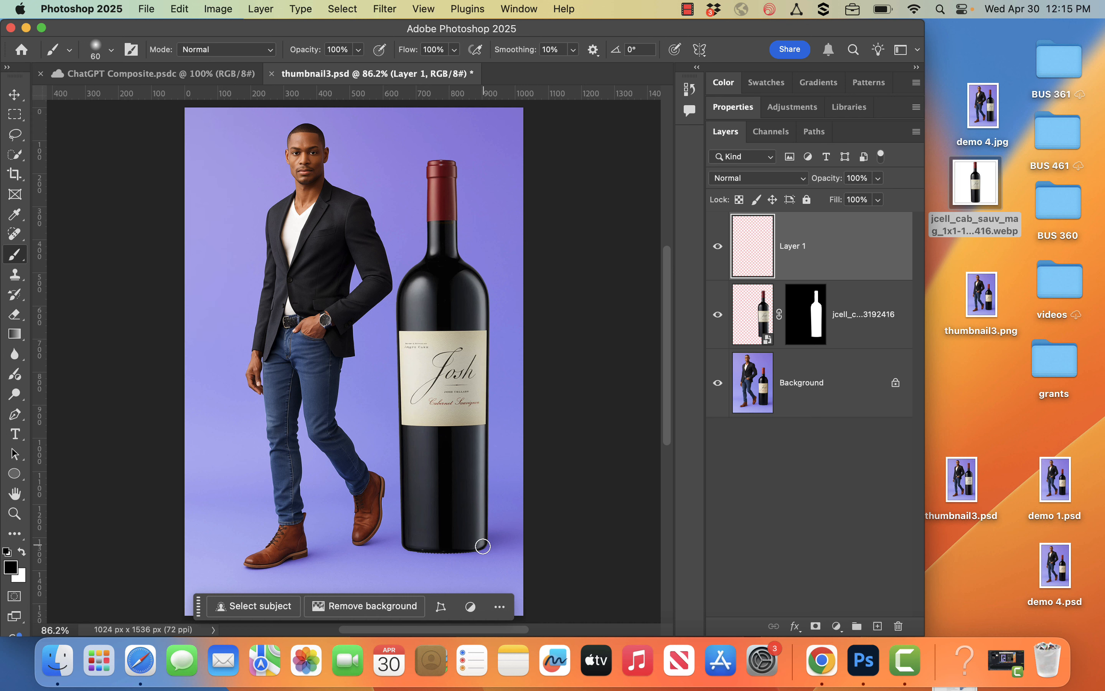
drag(483, 546, 407, 552)
Lower the opacity of the painted shadow layer to 10%
click(878, 178)
drag(879, 197, 827, 209)
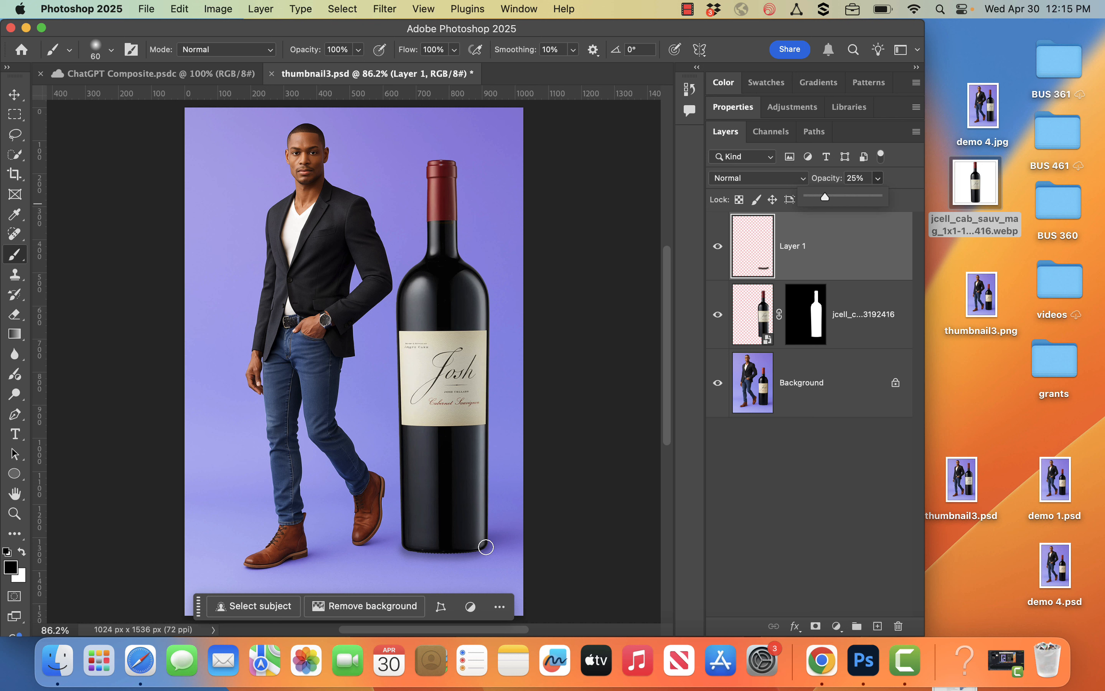
click(487, 547)
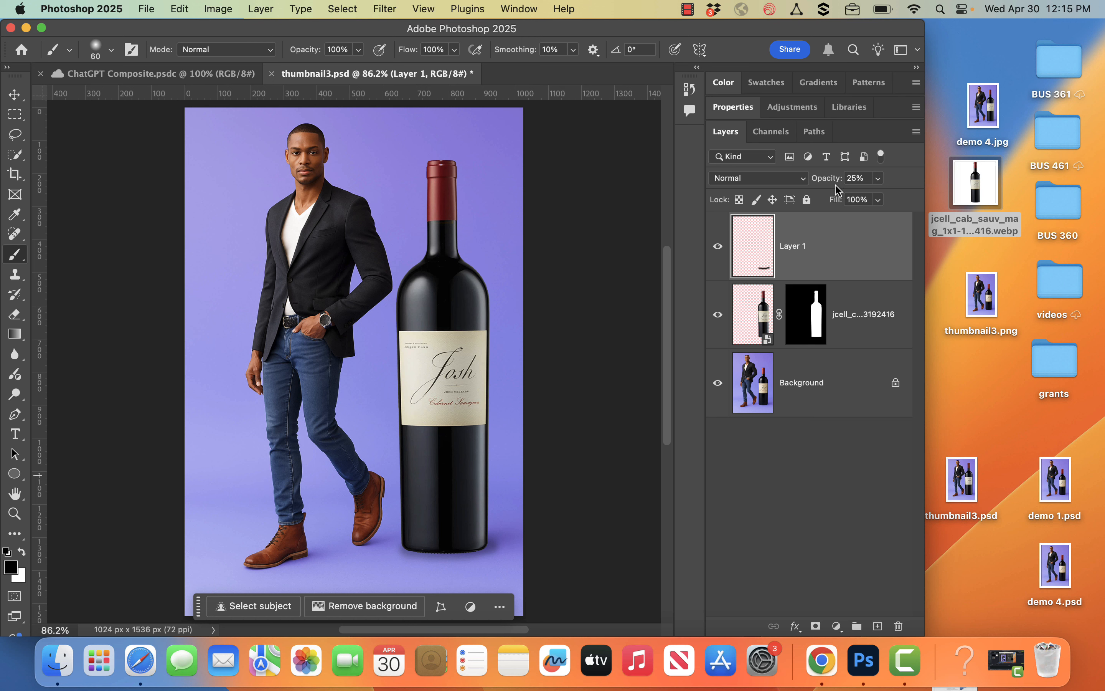
click(881, 179)
drag(862, 201, 852, 206)
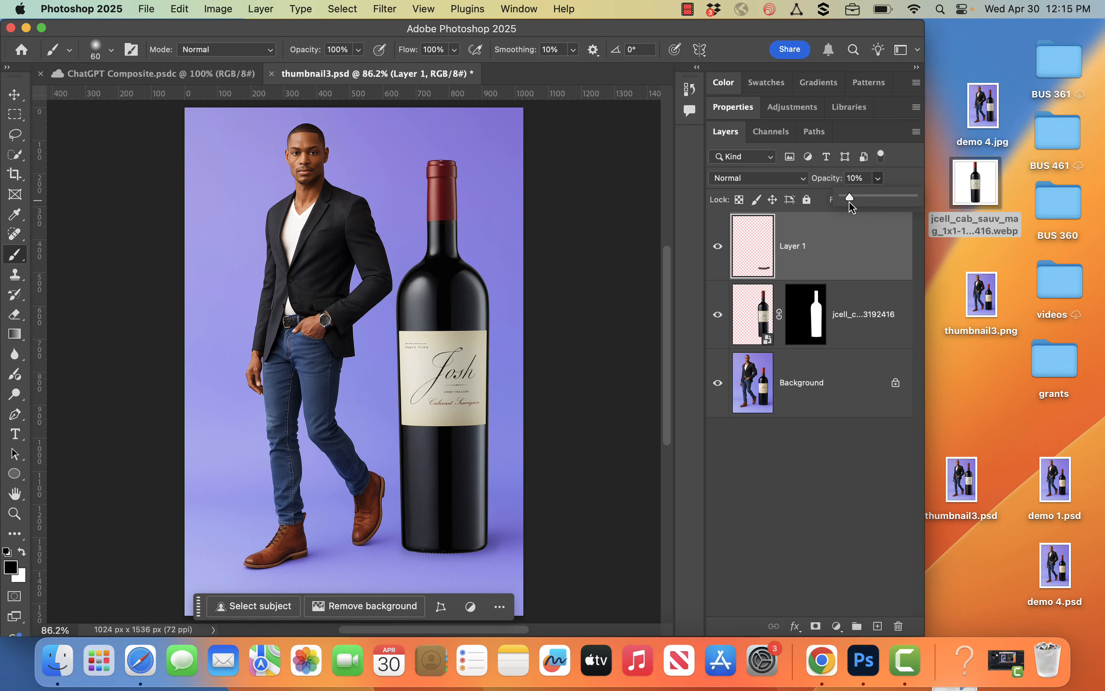
Compare the image with and without the shadow layer, and move that layer below the bottle layer
click(718, 246)
click(718, 249)
drag(758, 237, 757, 333)
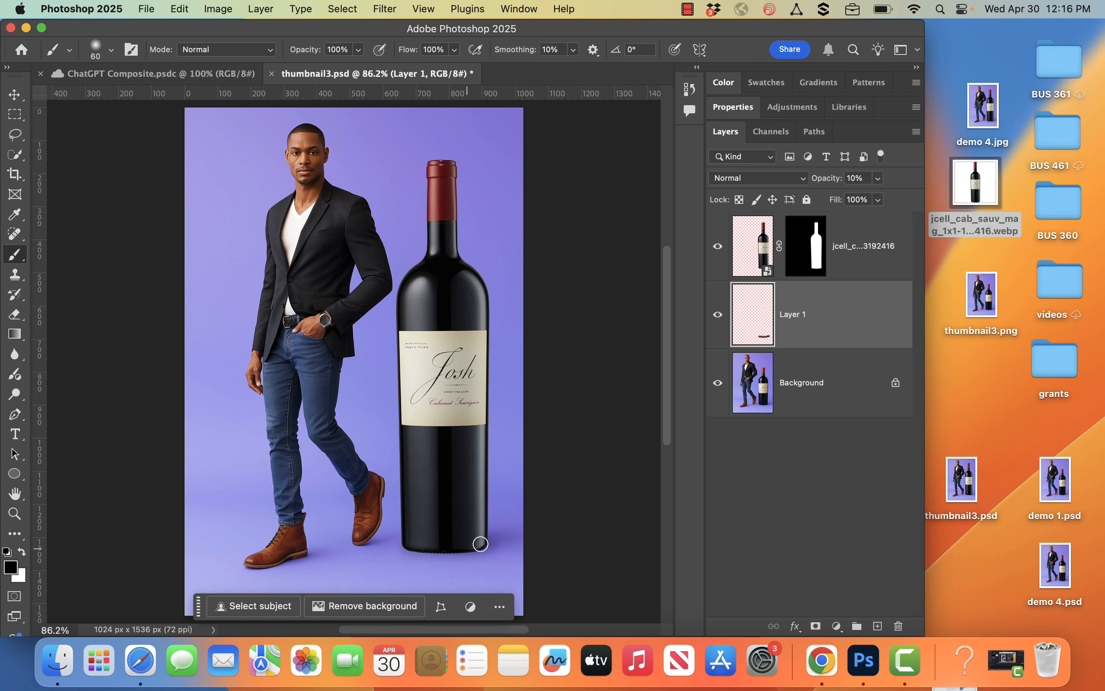
Quick-export the composite as a PNG named thumbnail3-photoshop to the desktop
click(188, 10)
mouse_move(156, 11)
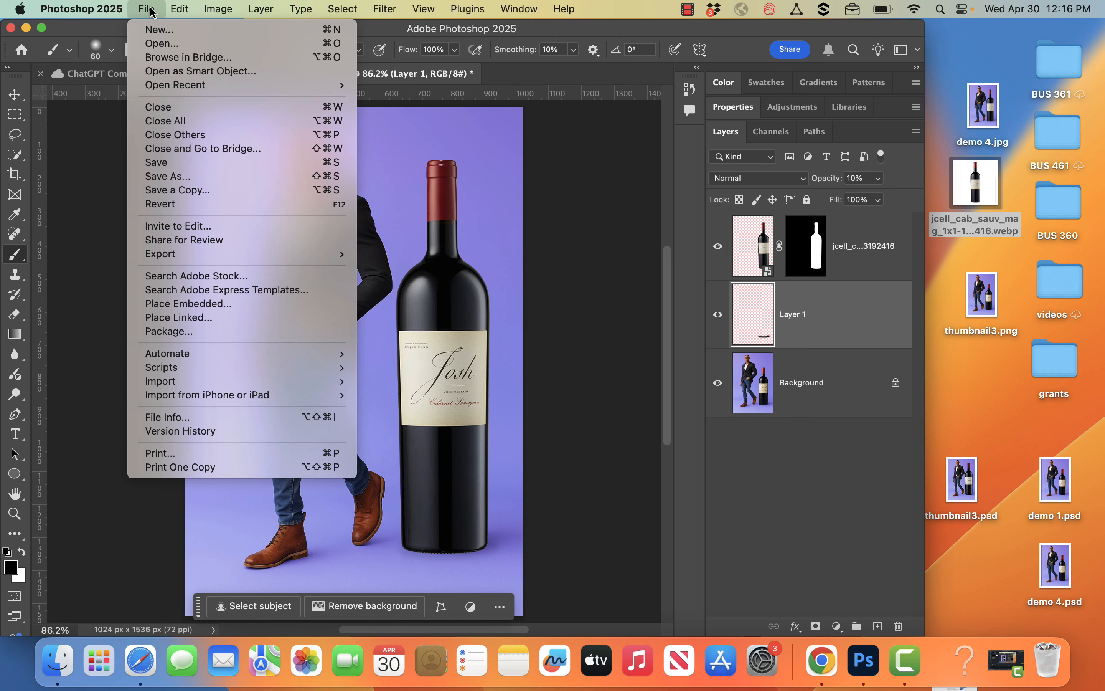
mouse_move(197, 254)
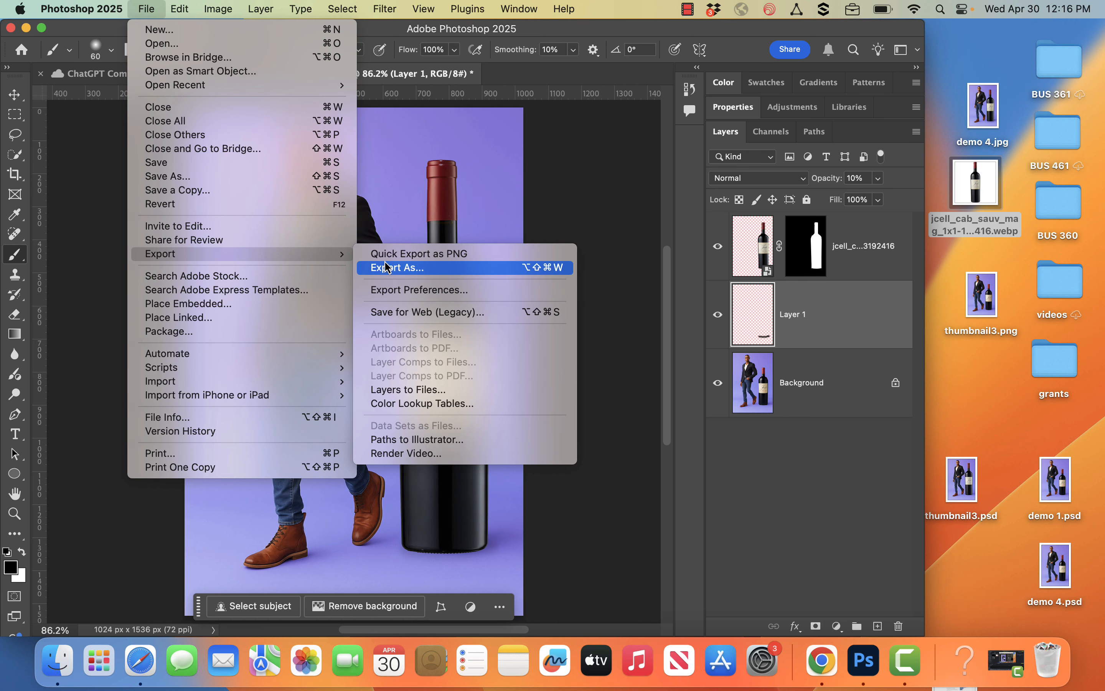
click(428, 254)
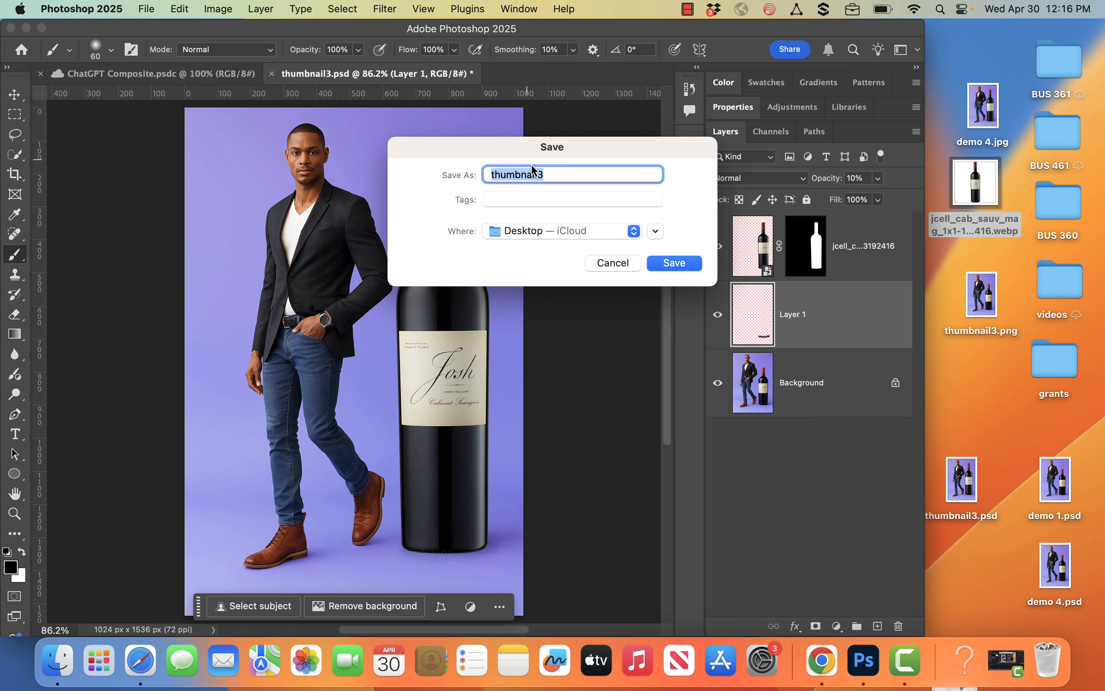
click(559, 174)
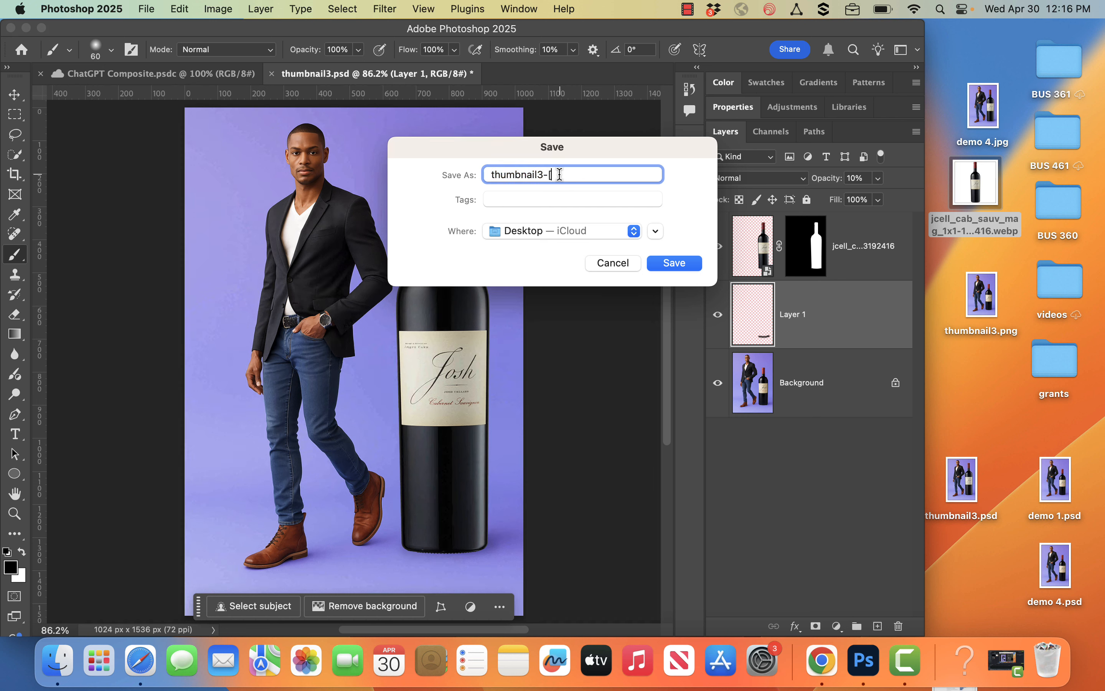
text(-photoshop)
key(Return)
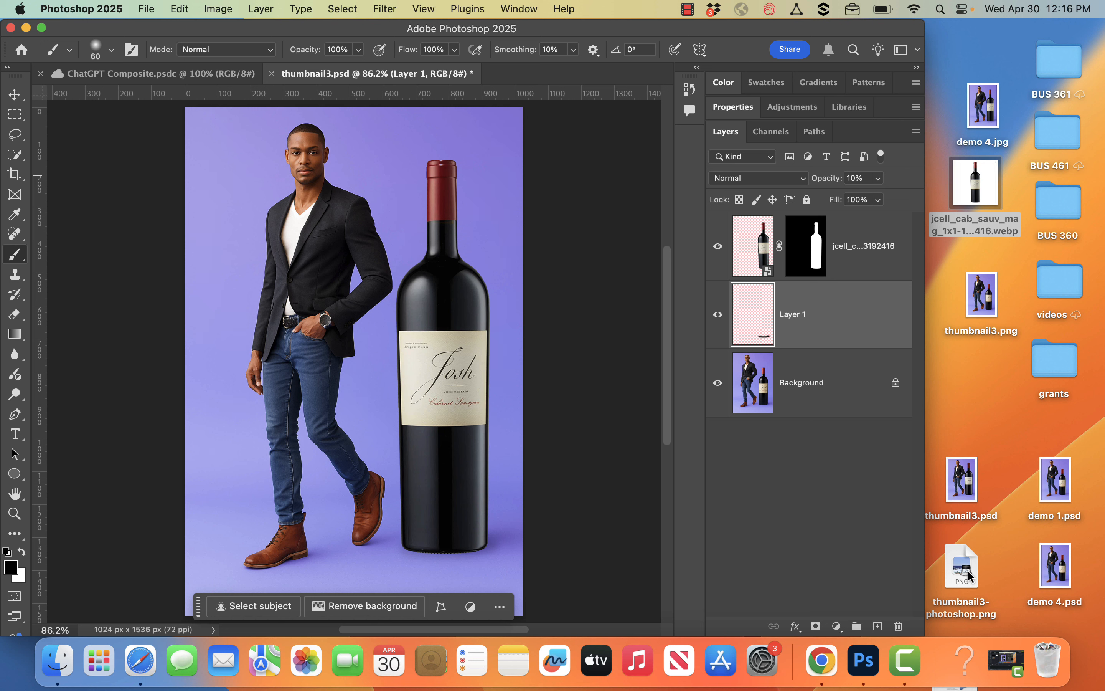
Check the exported thumbnail3-photoshop.png from the desktop in Preview, and return to Photopea in the browser by minimizing Photoshop
double_click(967, 570)
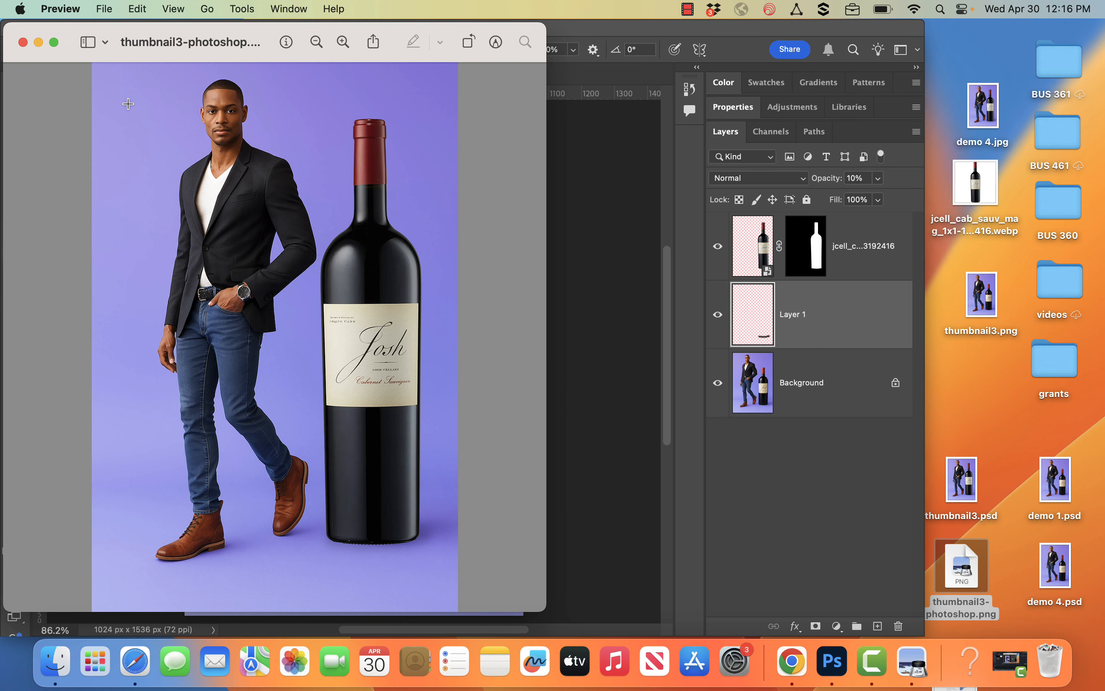
click(23, 42)
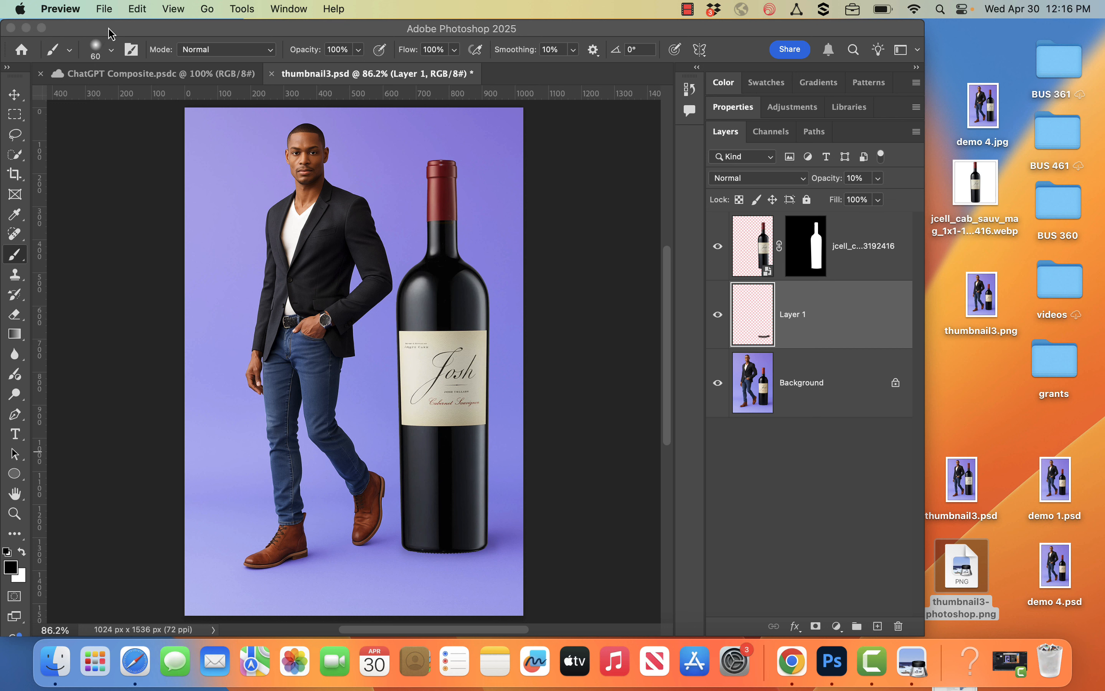
click(26, 31)
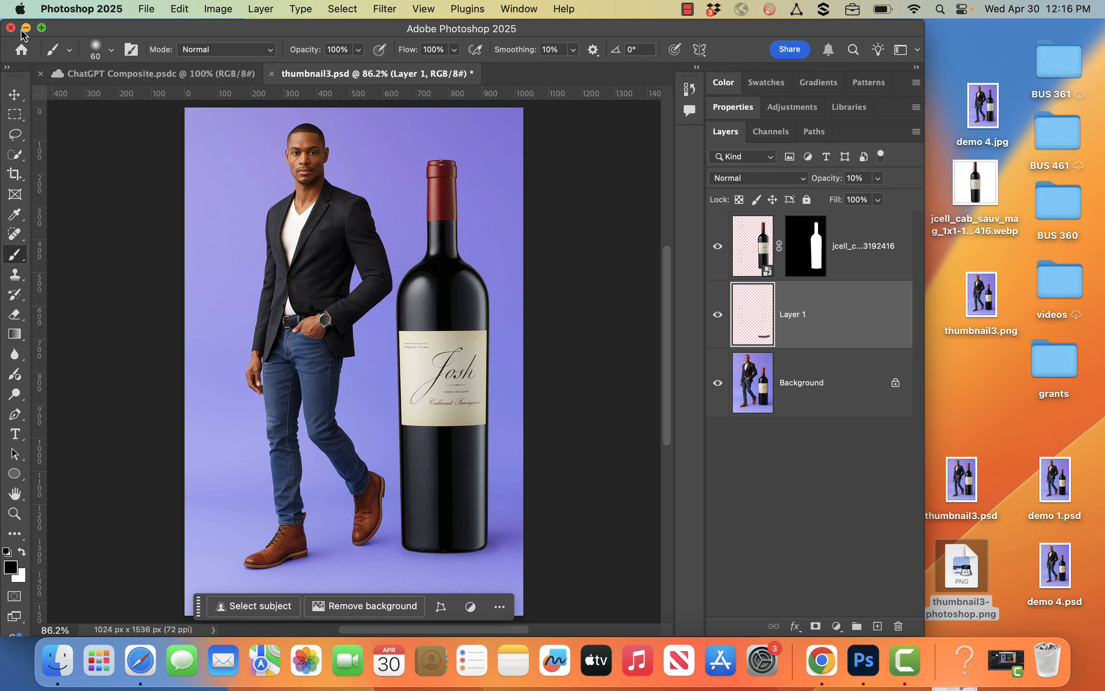
click(26, 29)
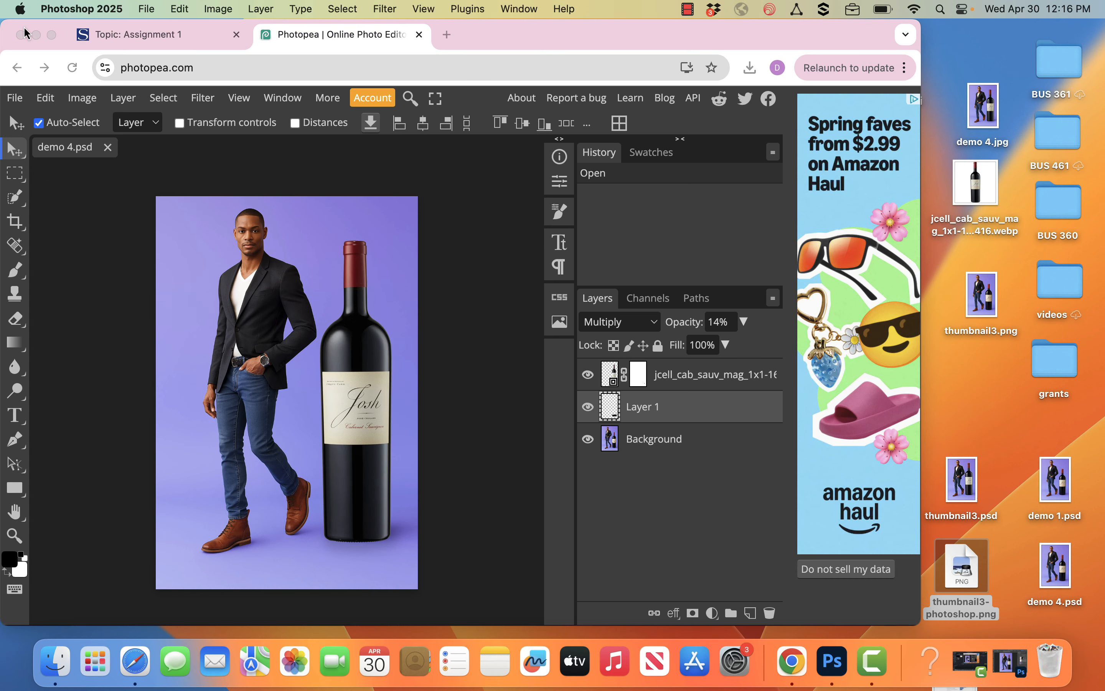